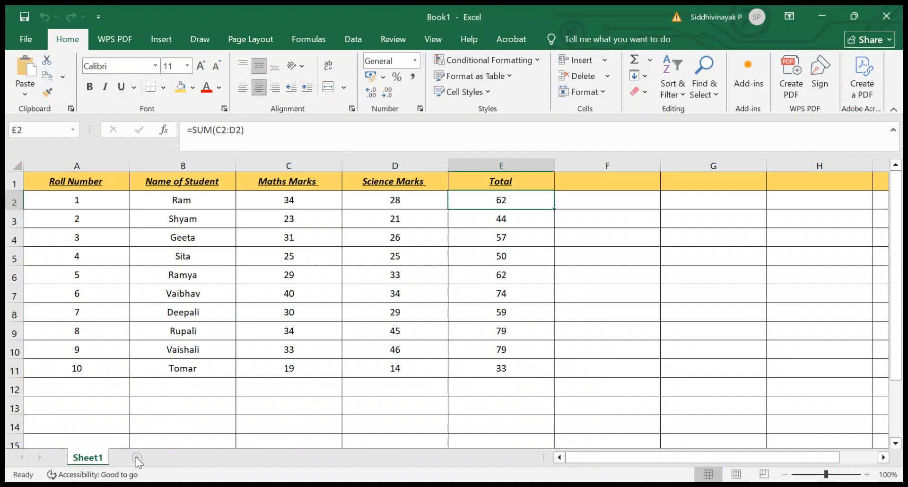
Add a second worksheet to the workbook and return to Sheet1
left_click(137, 458)
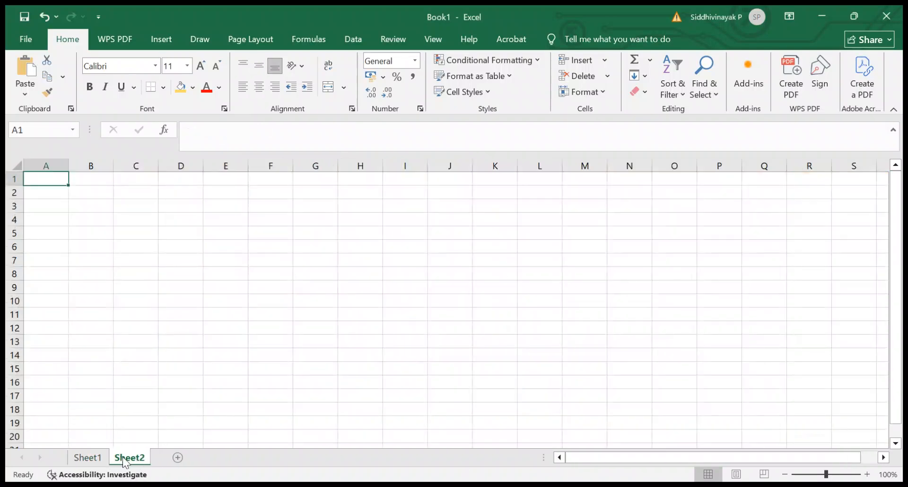
left_click(101, 458)
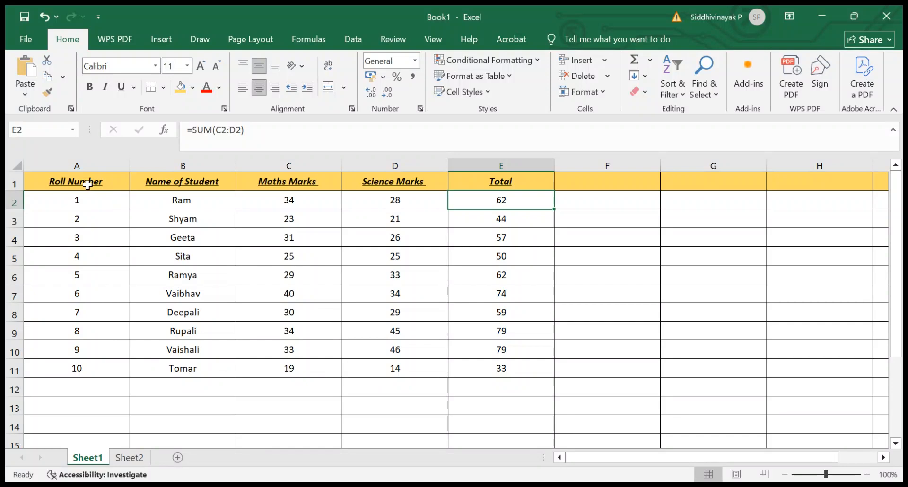
left_click(93, 184)
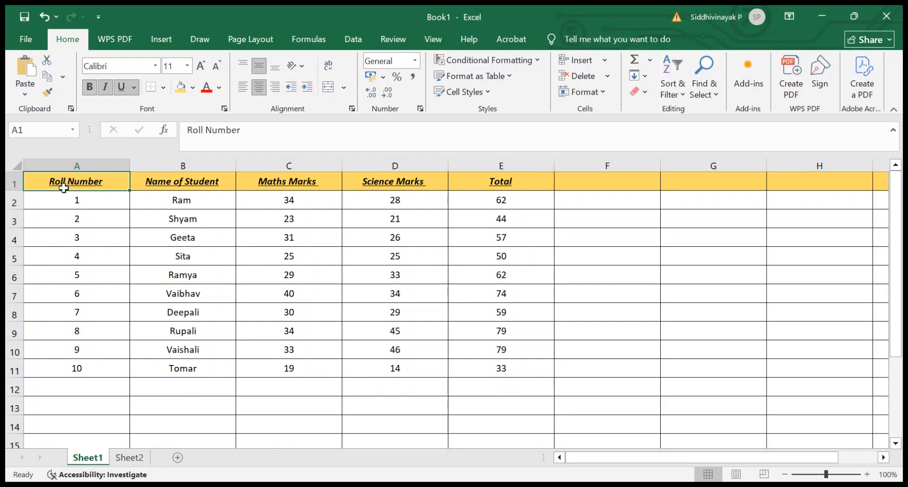
key("shift+Right")
key("shift+Right")
key("shift+Right")
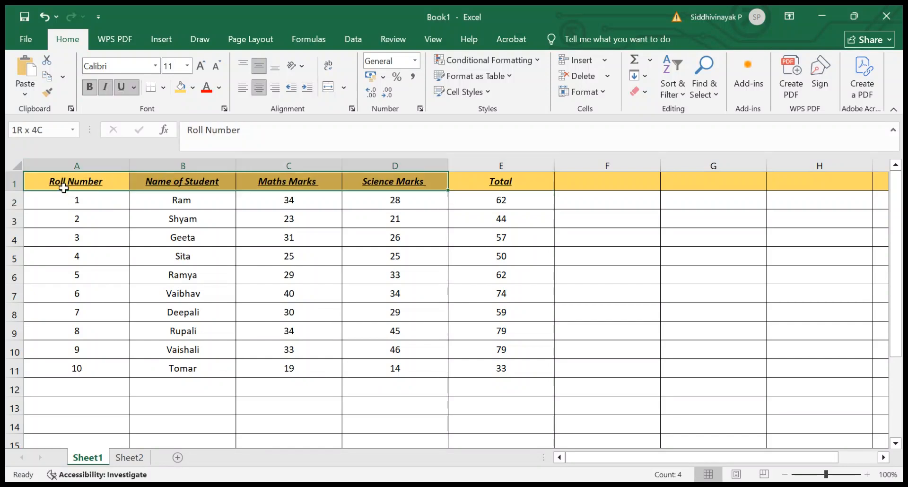
key("shift+Down")
key("shift+Down")
key("shift+Down")
key("shift+Down")
key("shift+Down")
key("shift+Down")
key("shift+Down")
key("shift+Down")
key("shift+Down")
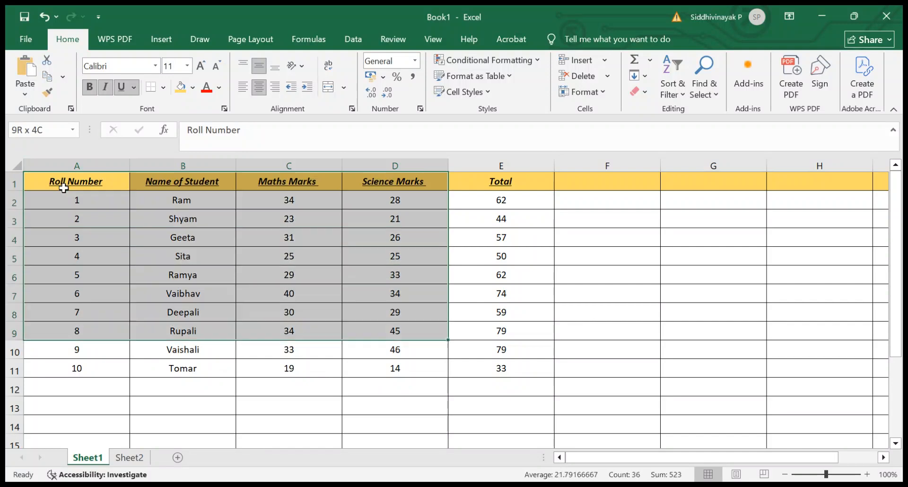
key("shift+Down")
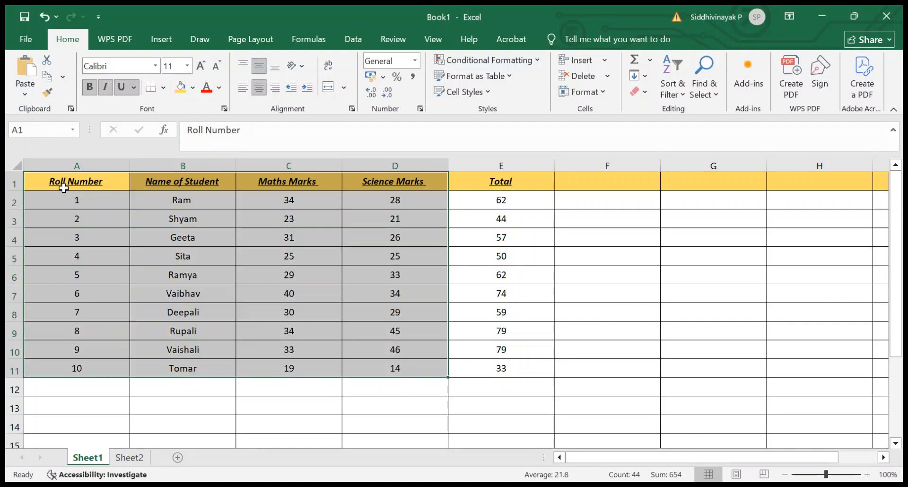
key("ctrl+c")
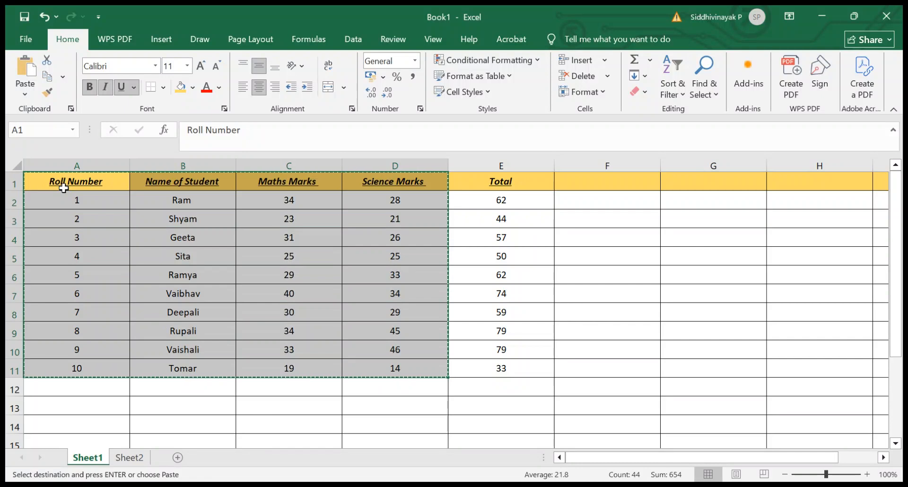
key("Escape")
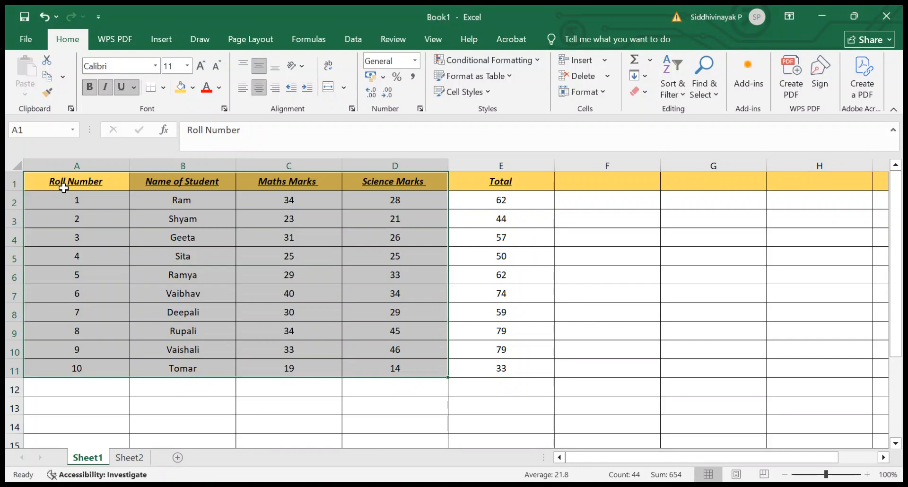
Copy the roll numbers, student names, Maths marks and Science marks with their headers (A1:D11) on Sheet1
left_click(63, 187)
key("shift+Right")
key("shift+Right")
key("shift+Right")
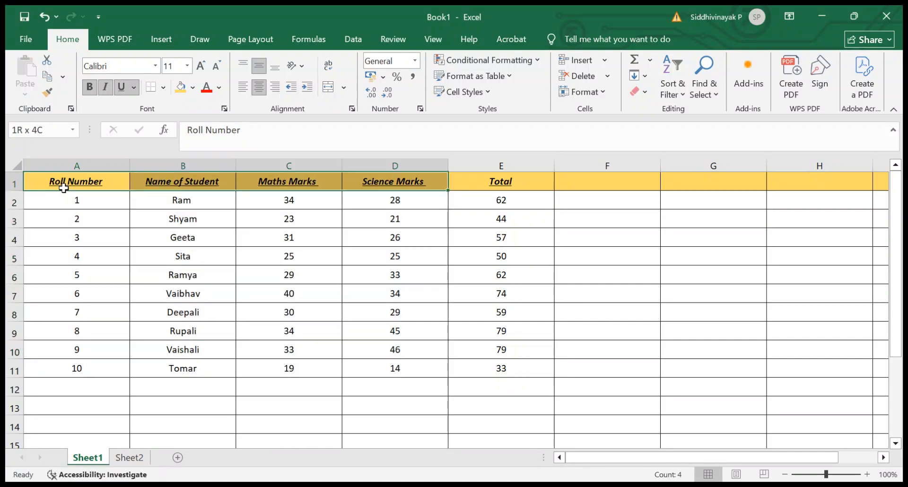
key("shift+Down")
key("shift+Down")
key("shift+Down")
key("shift+Down")
key("shift+Down")
key("shift+Down")
key("shift+Down")
key("shift+Down")
key("shift+Down")
key("shift+Down")
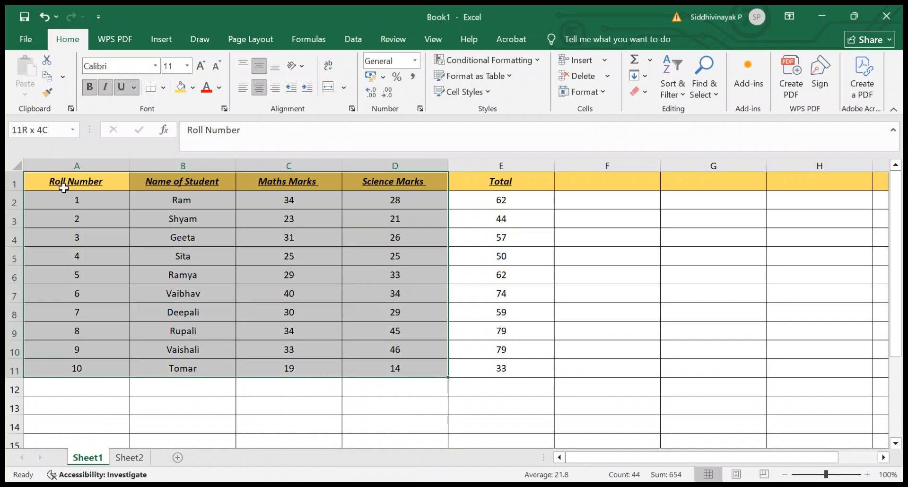
key("ctrl+c")
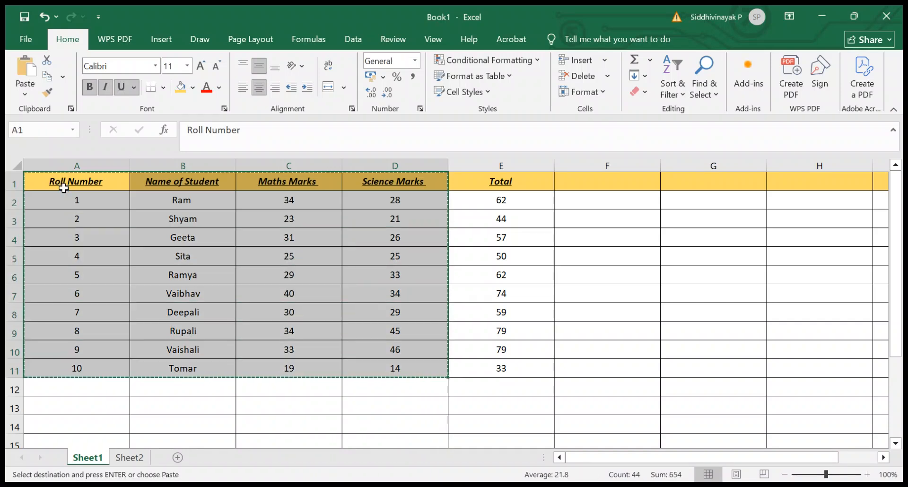
Paste the copied marks table into Sheet2 starting at cell A1
left_click(129, 458)
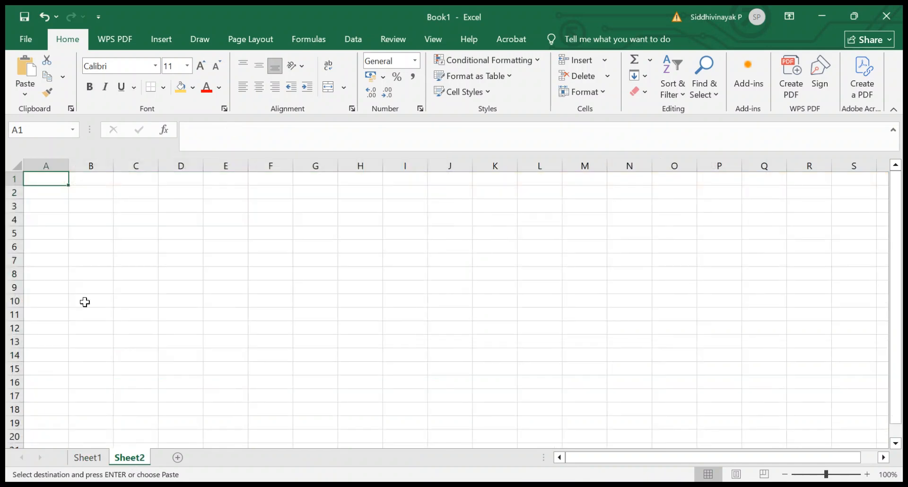
left_click(93, 203)
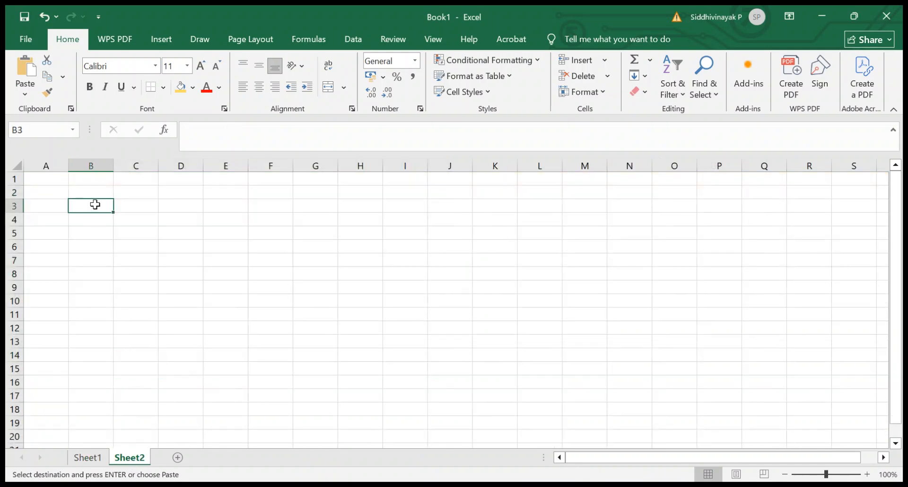
left_click(48, 178)
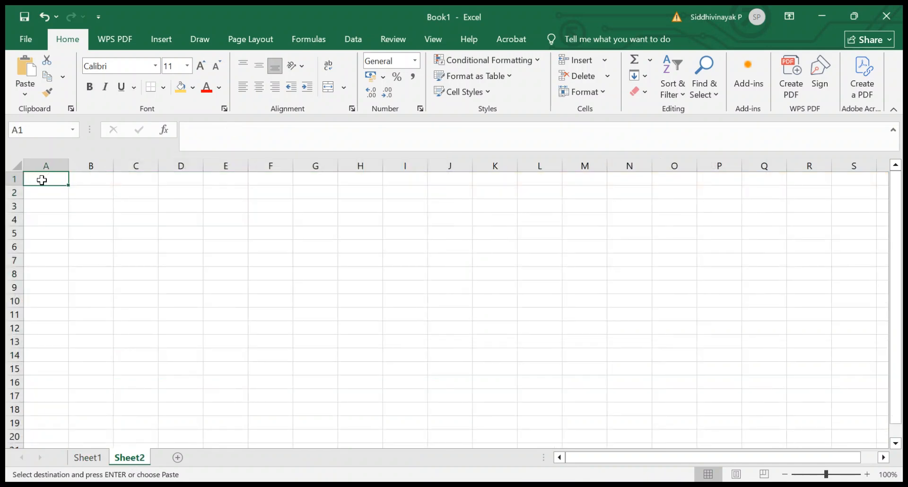
key("ctrl+v")
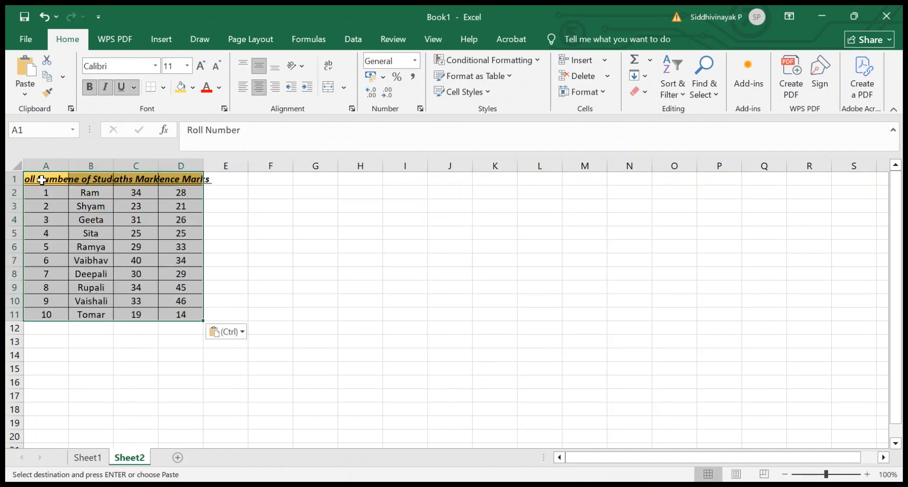
Widen columns A to D on Sheet2 so the full header texts fit
left_click_drag(68, 166, 134, 178)
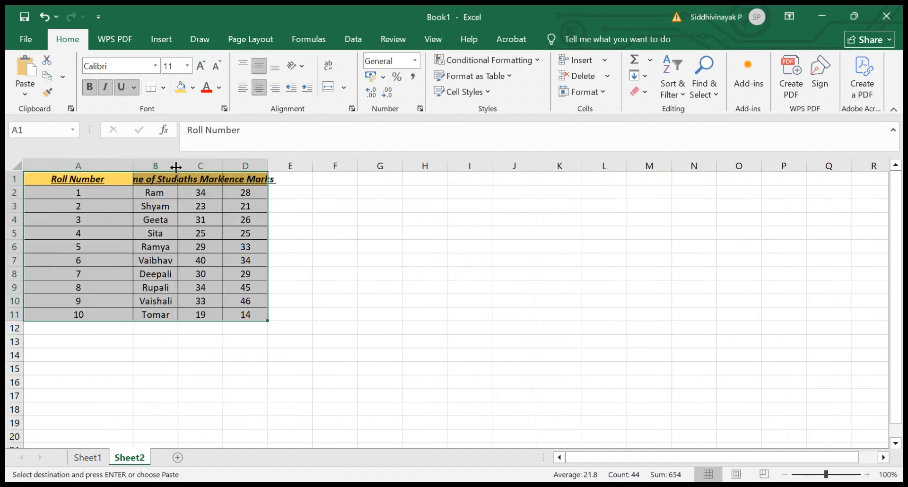
left_click_drag(230, 165, 419, 170)
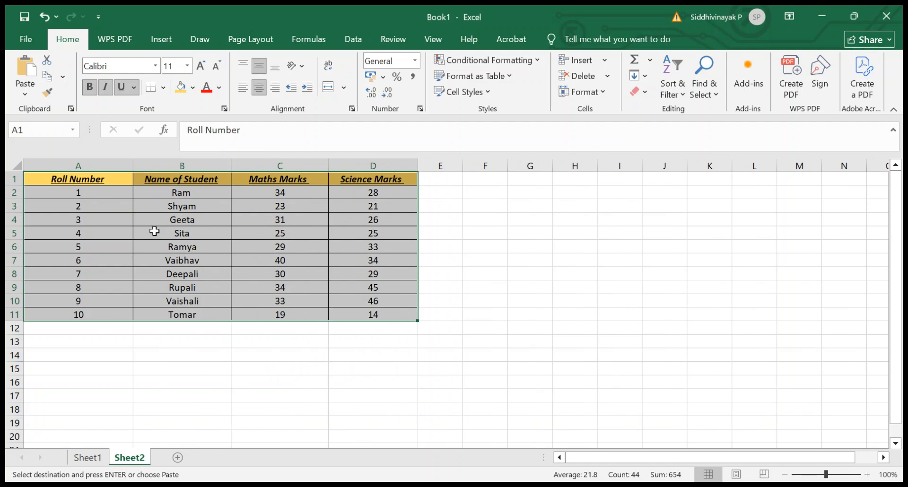
left_click(439, 196)
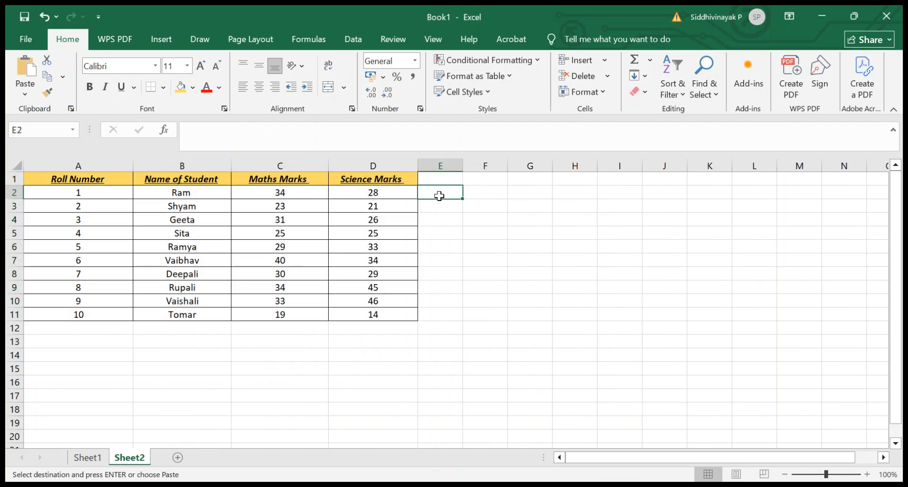
Enter the label "Total" in cell B14 below the student names
left_click(293, 190)
left_click_drag(293, 190, 286, 315)
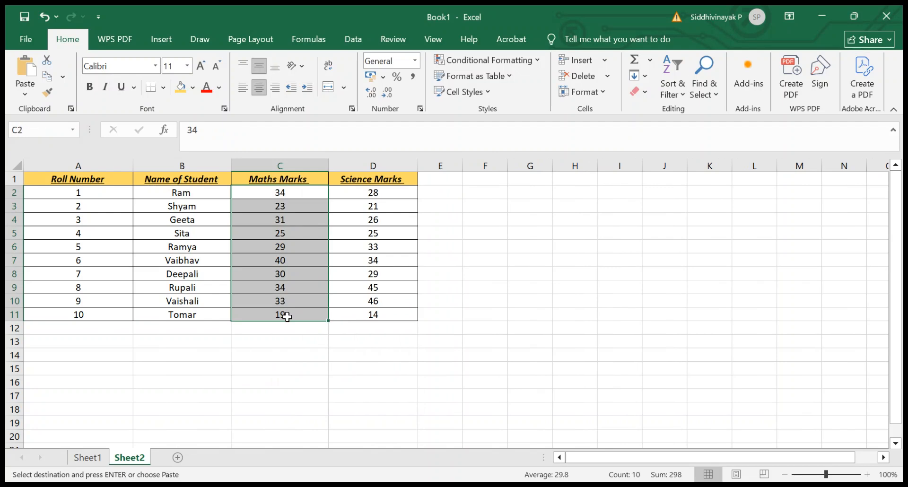
left_click(184, 352)
type("Total")
key("Return")
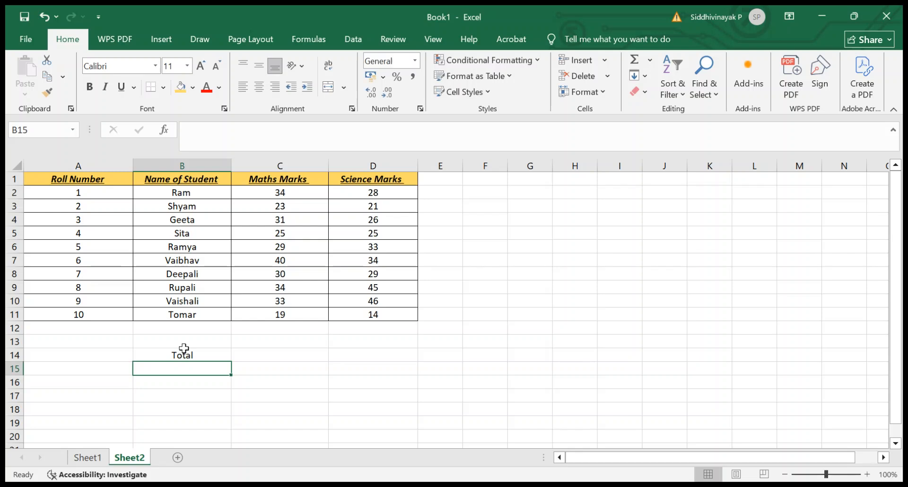
left_click(403, 414)
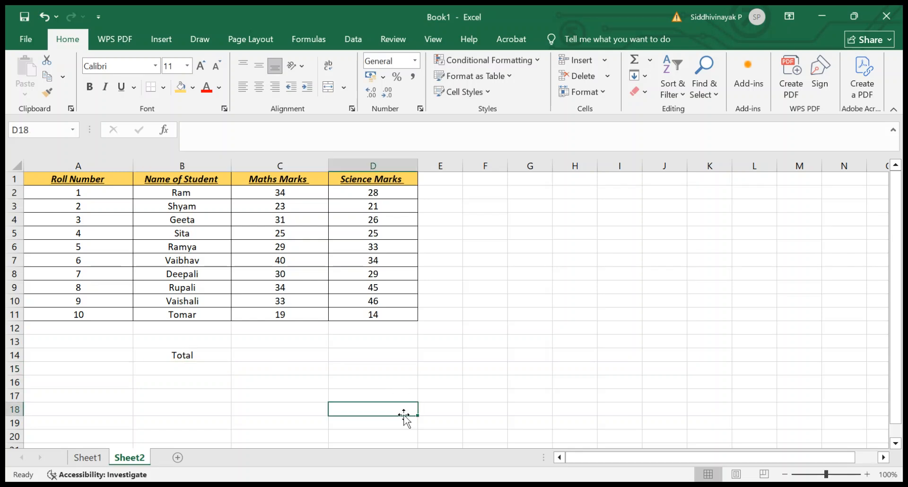
left_click(730, 323)
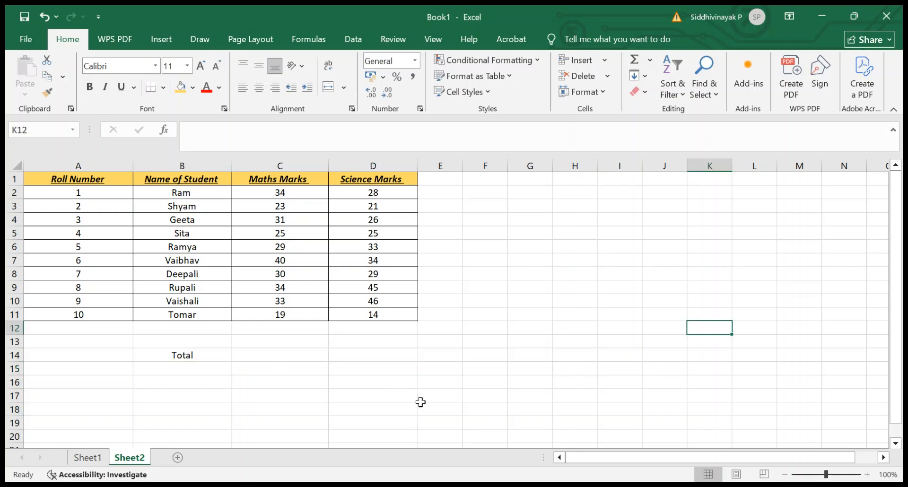
left_click(208, 354)
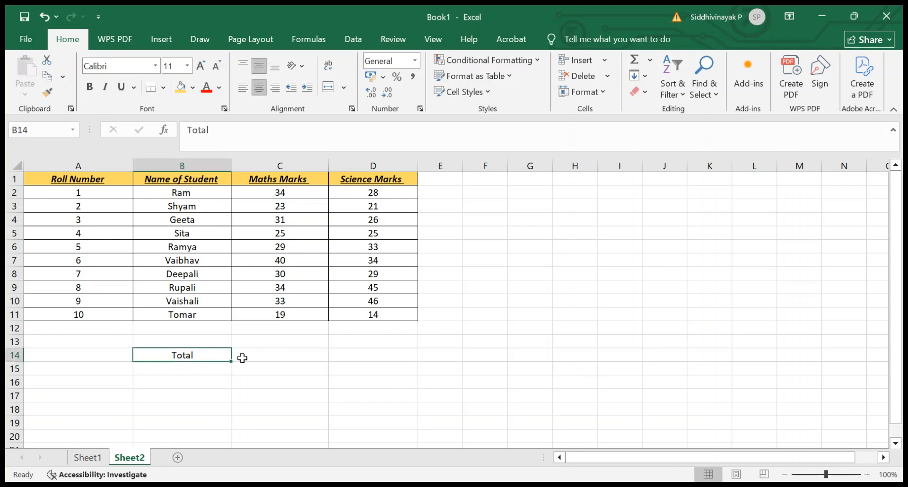
left_click(277, 355)
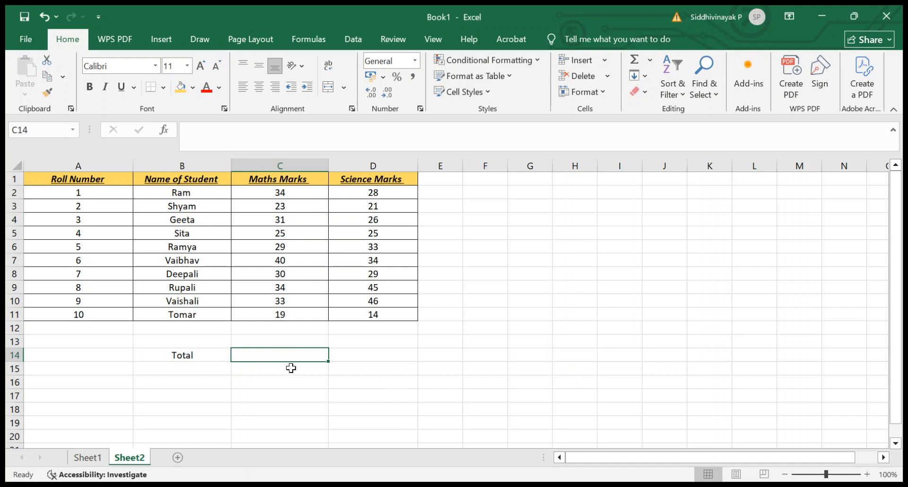
left_click(366, 360)
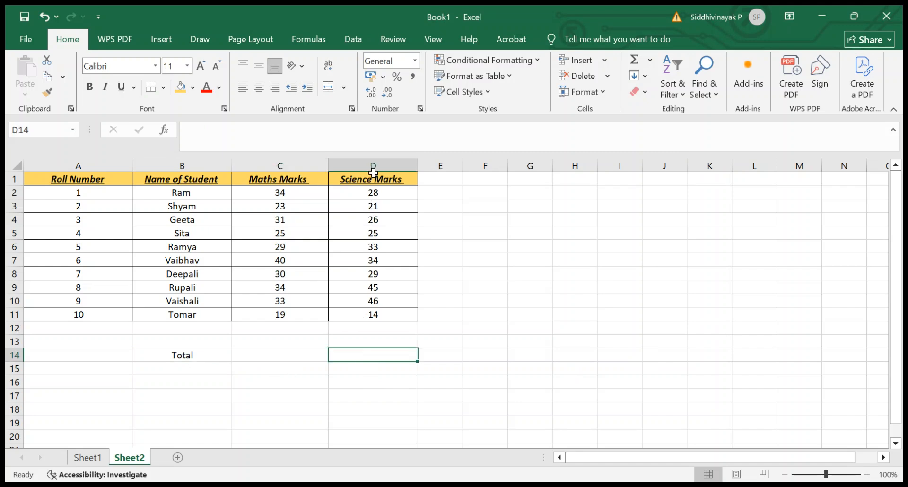
Total the Maths marks in cell C14 with a SUM formula over C2:C11
left_click(290, 354)
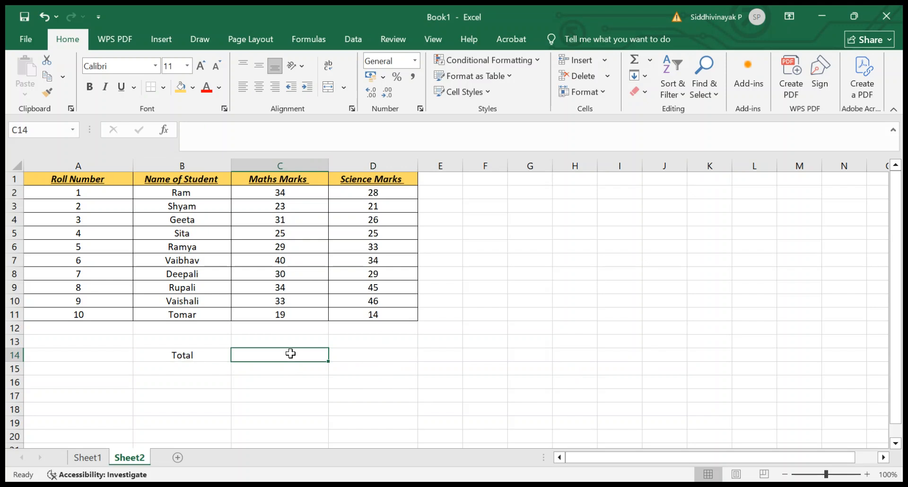
type("=sum")
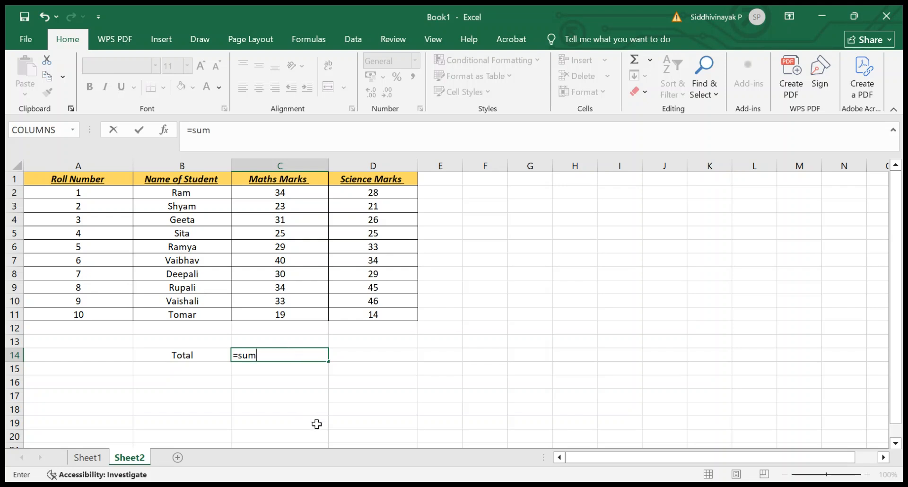
key("Tab")
left_click(275, 317)
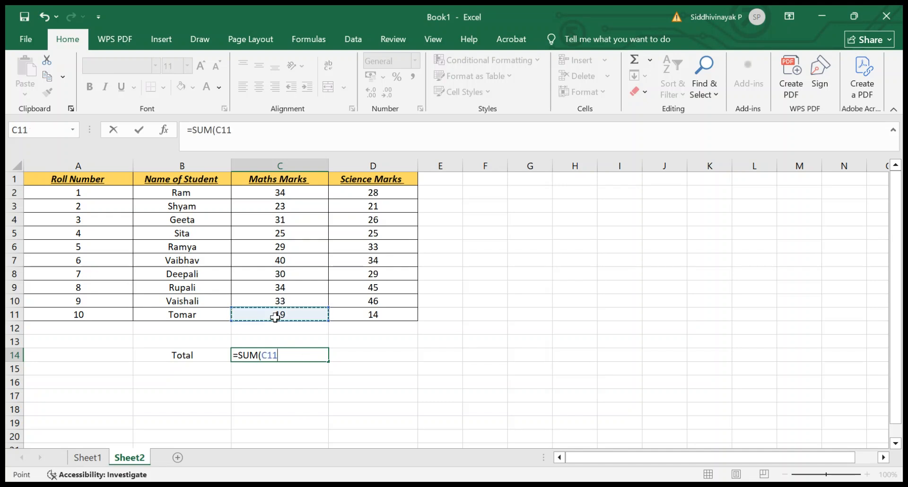
key("shift+Up")
key("shift+Up")
key("shift+Up")
key("shift+Up")
key("shift+Up")
key("shift+Up")
key("shift+Up")
key("shift+Up")
key("shift+Up")
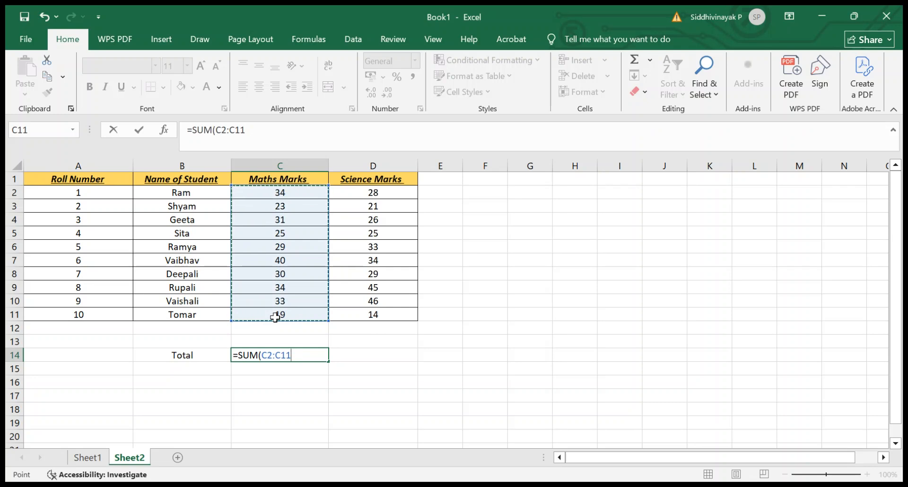
key("Return")
Total the Science marks in cell D14 with a SUM formula over D2:D11
key("Up")
key("Right")
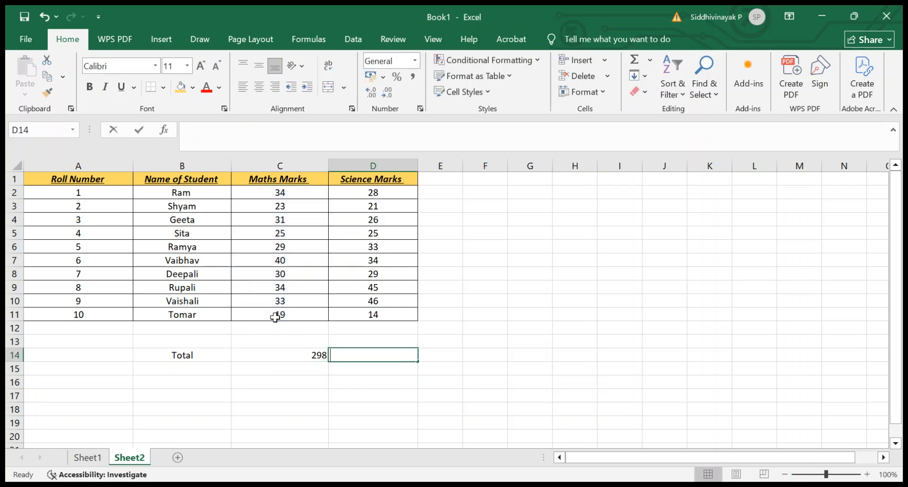
type("=-")
key("BackSpace")
type("sum")
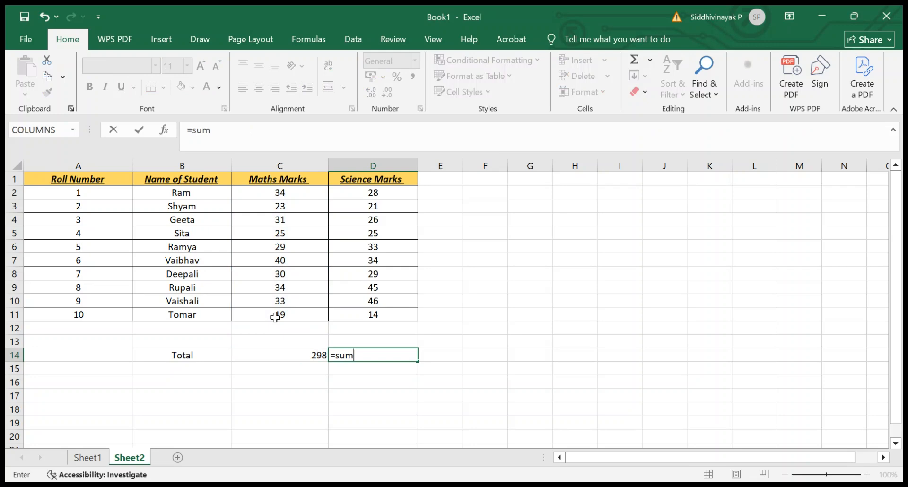
key("Tab")
key("Up")
key("Up")
key("Up")
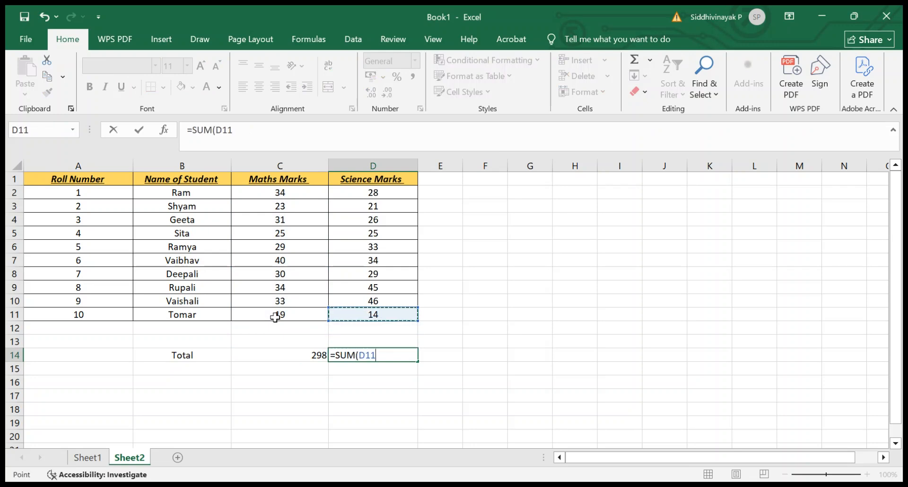
key("shift+Up")
key("shift+Up")
key("shift+Up")
key("shift+Up")
key("shift+Up")
key("shift+Up")
key("shift+Up")
key("shift+Up")
key("shift+Up")
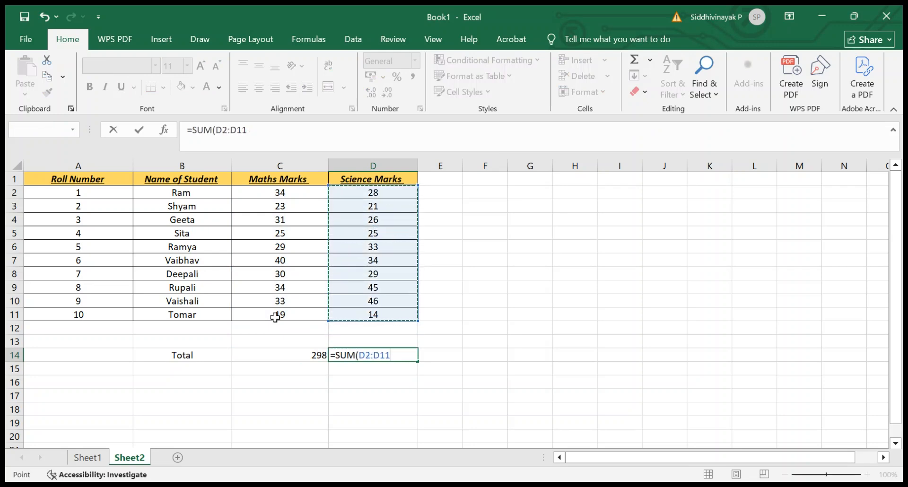
key("Return")
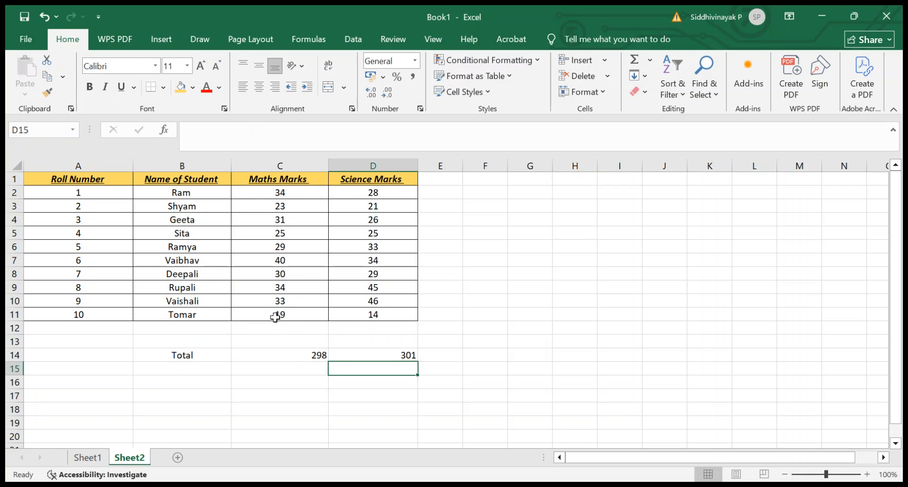
Add a third worksheet after Sheet2
left_click(177, 457)
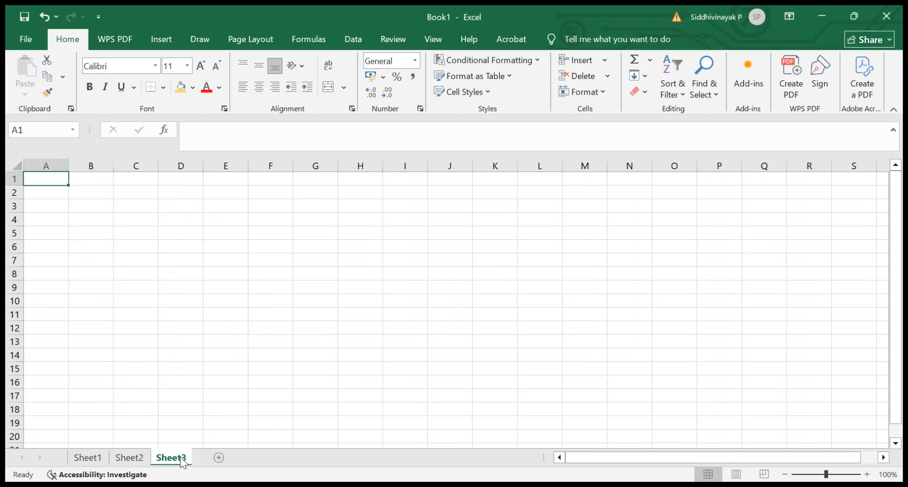
Copy the student marks table in cells A1:D11 of Sheet2, leaving out the totals row
left_click(137, 458)
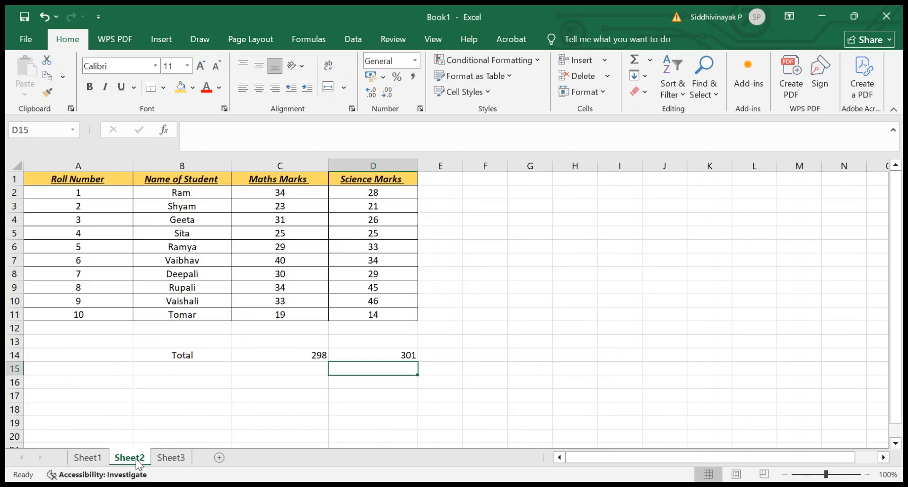
left_click(64, 179)
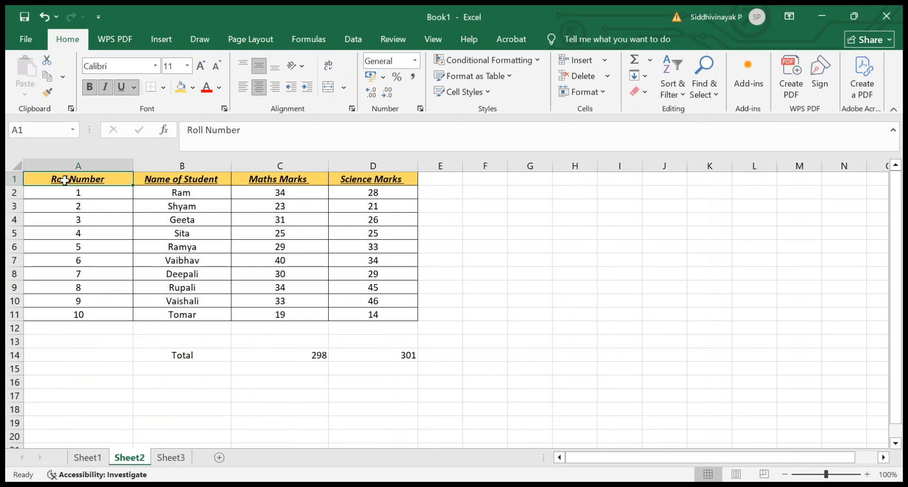
key("shift+Right")
key("shift+Right")
key("shift+Right")
key("shift+Down")
key("shift+Down")
key("shift+Down")
key("shift+Down")
key("shift+Down")
key("shift+Down")
key("shift+Down")
key("shift+Down")
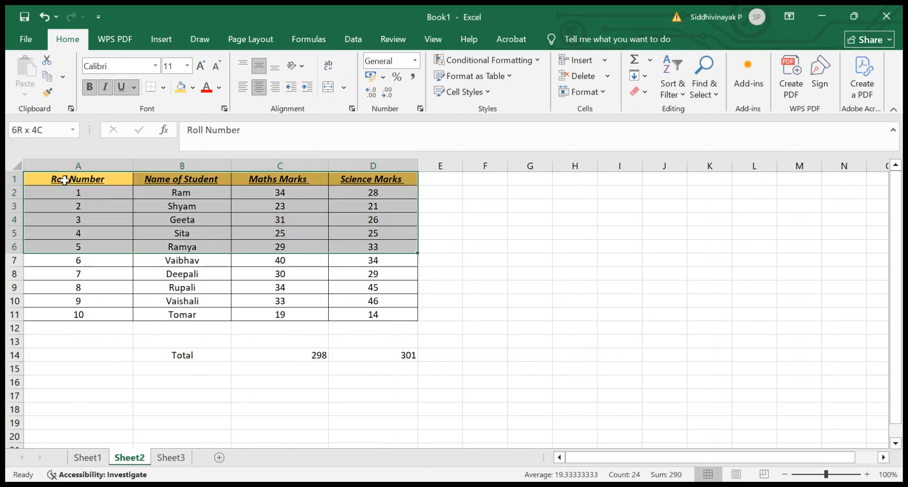
key("shift+Down")
key("shift+Down")
key("ctrl+c")
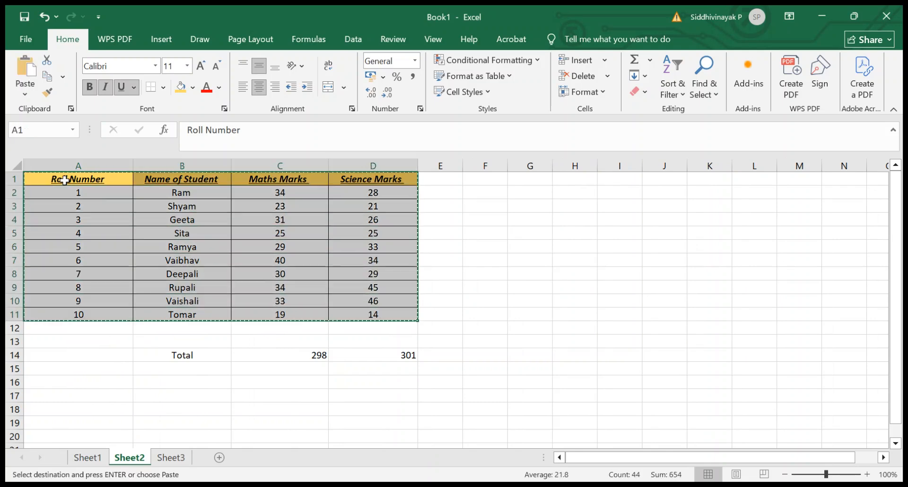
Try pasting the copied marks table at cells E8 and A1 of Sheet3, and undo both pastes
left_click(172, 458)
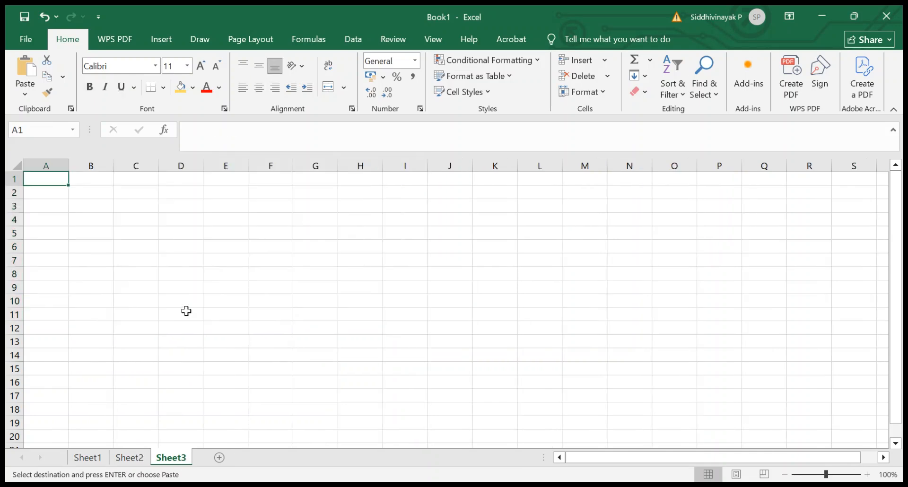
left_click(210, 272)
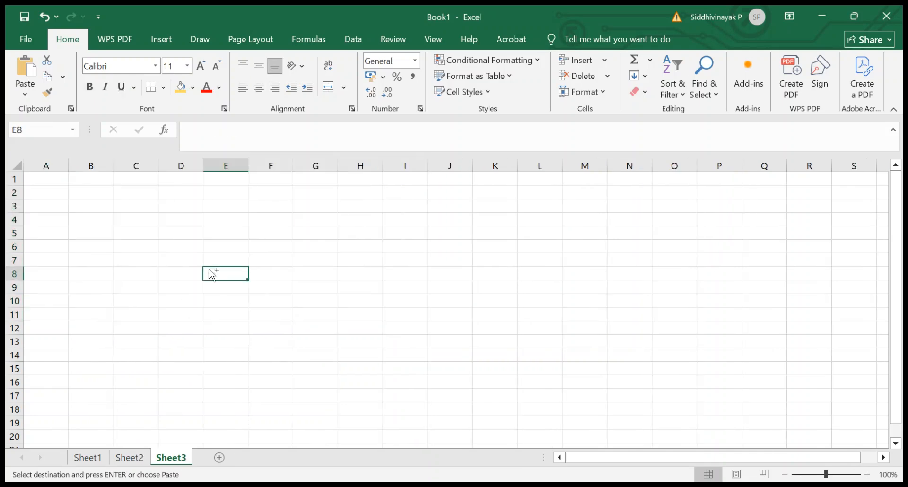
key("ctrl+v")
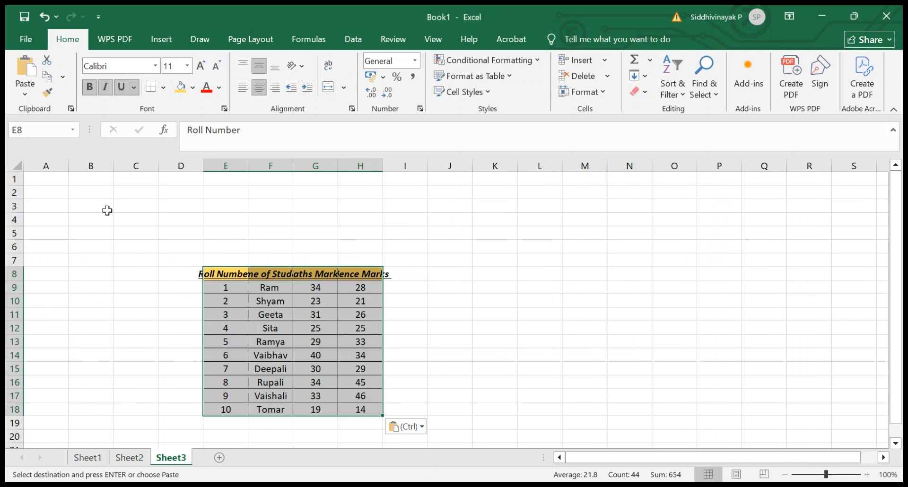
left_click(41, 180)
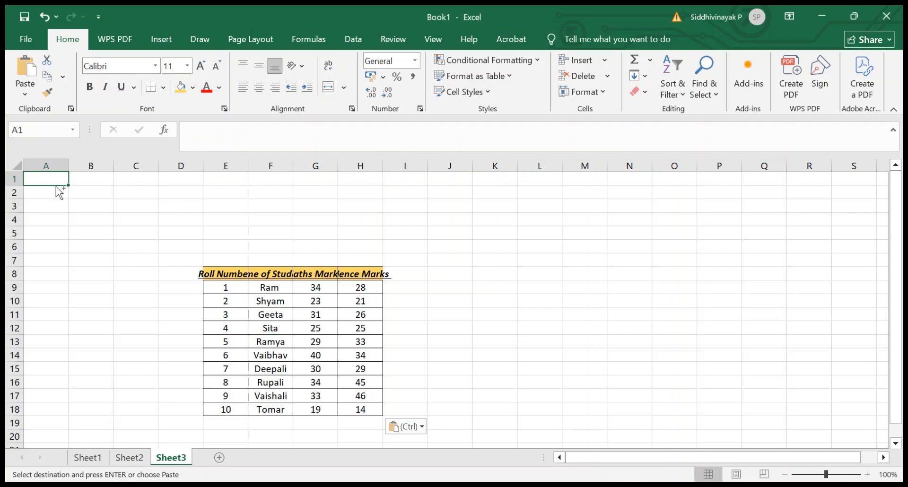
key("ctrl+v")
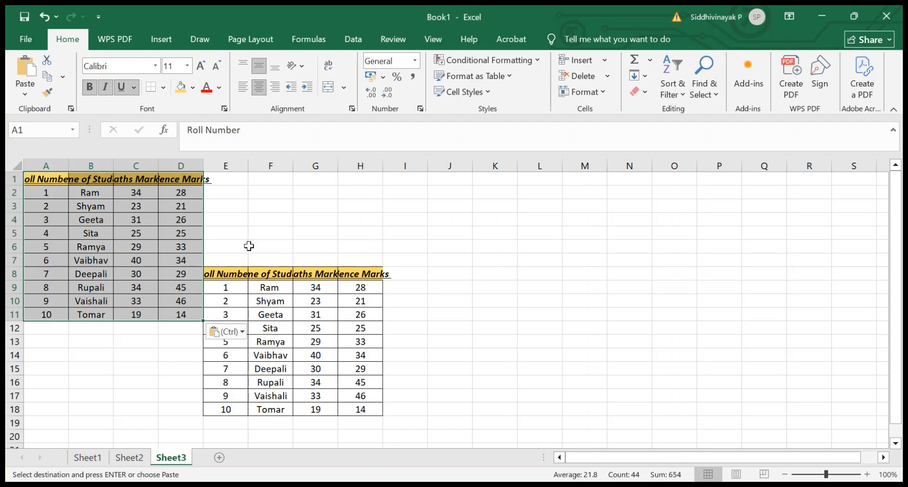
key("ctrl+z")
key("ctrl+z")
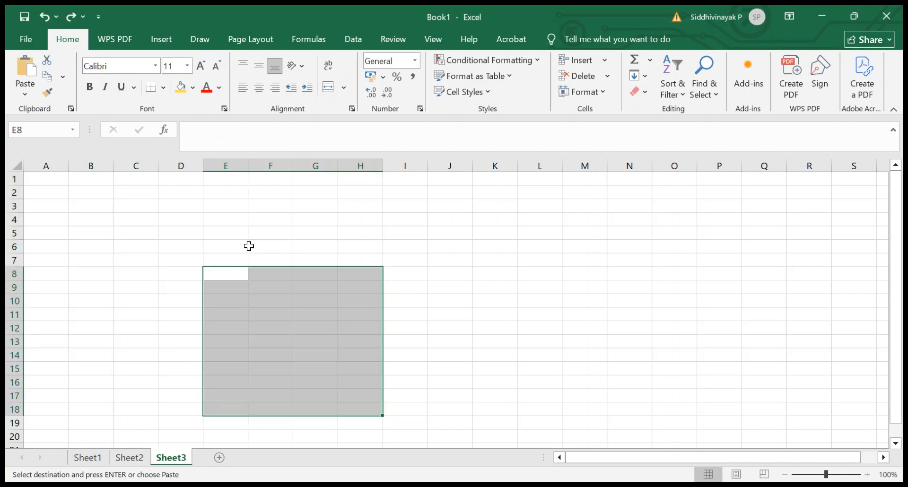
Copy the marks table A1:D11 from Sheet2 into Sheet3, starting at cell A1
left_click(155, 328)
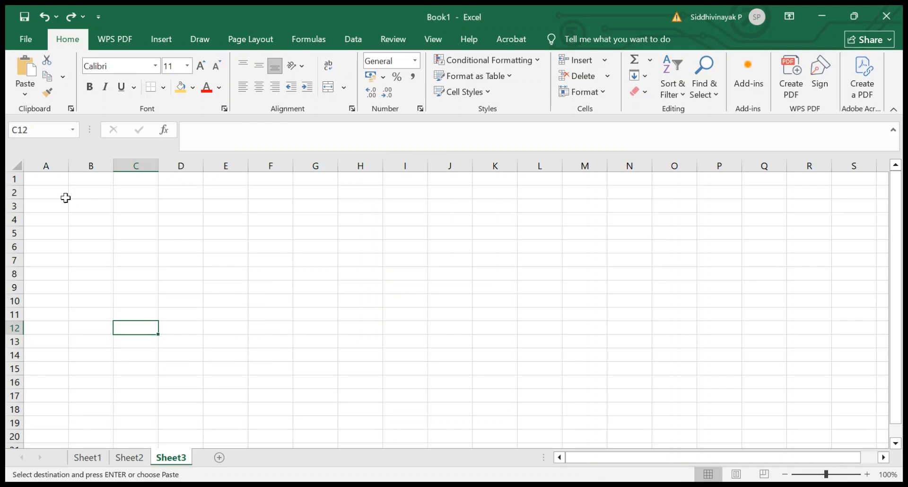
left_click(52, 179)
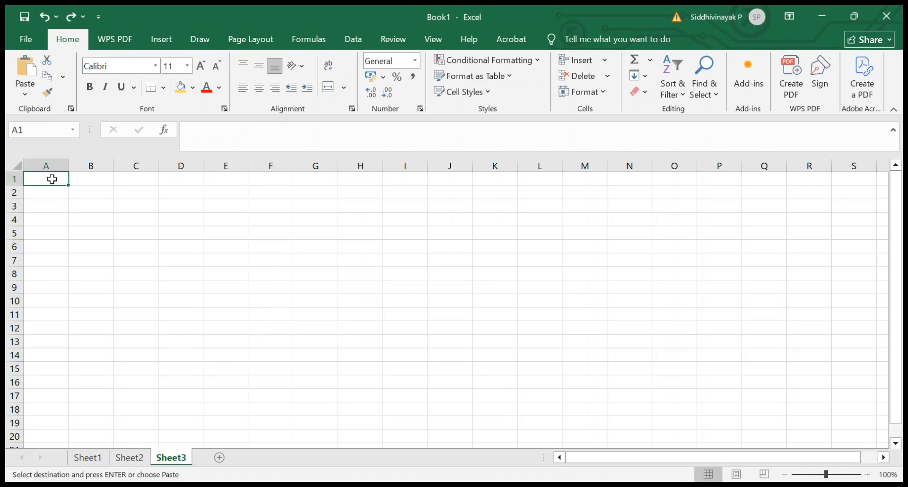
left_click(137, 459)
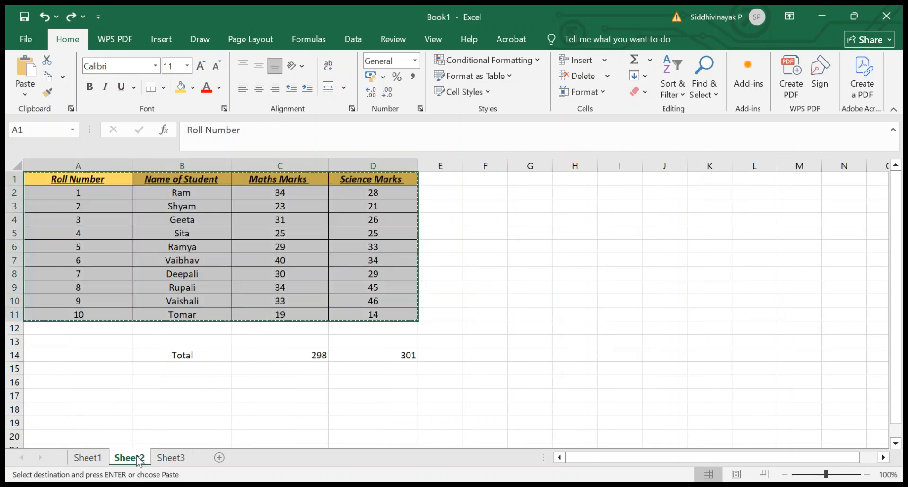
left_click(69, 177)
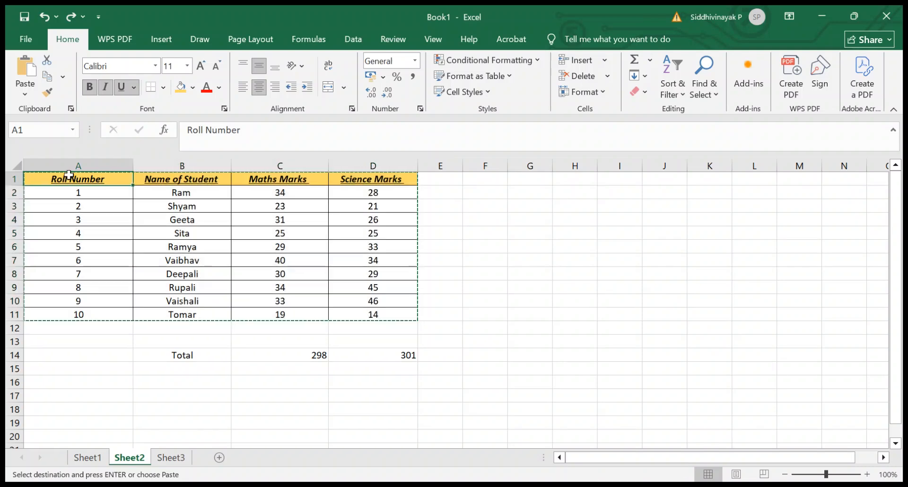
key("shift+Right")
key("shift+Right")
key("shift+Right")
key("shift+Down")
key("shift+Right")
key("shift+Left")
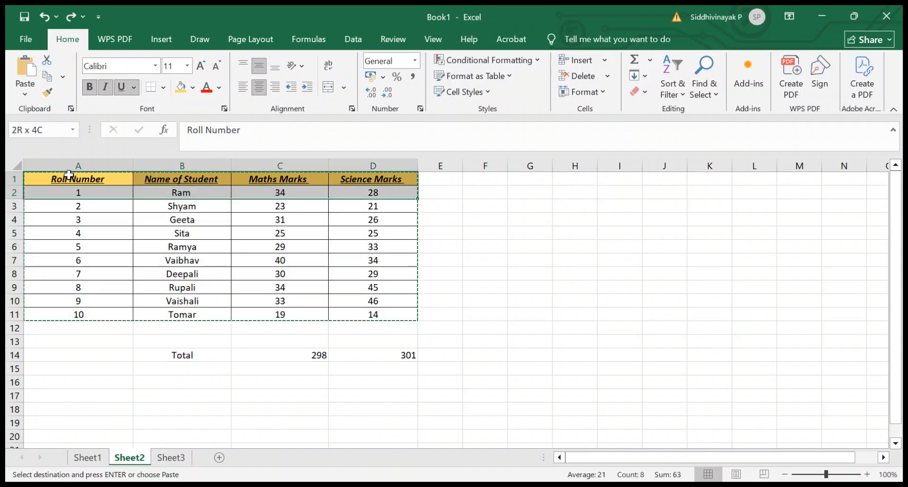
key("shift+Down")
key("shift+Down")
key("shift+Down")
key("shift+Down")
key("shift+Down")
key("shift+Down")
key("shift+Down")
key("shift+Down")
key("shift+Down")
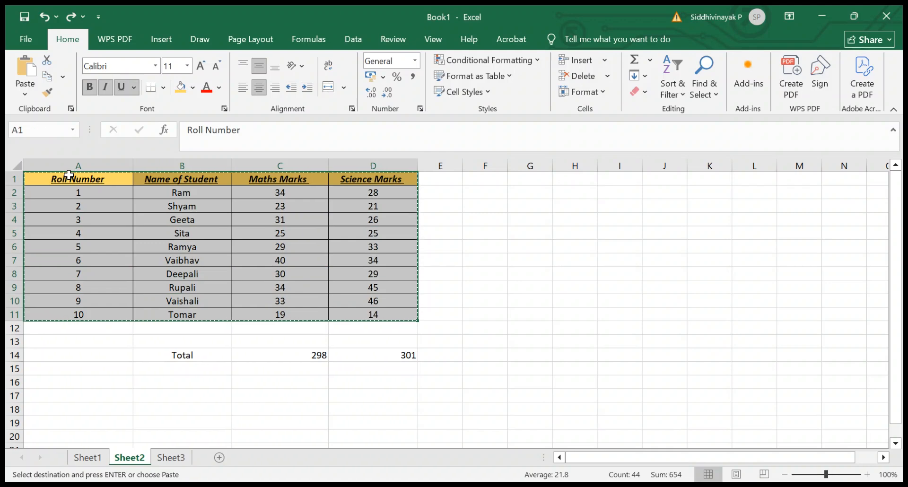
left_click(171, 457)
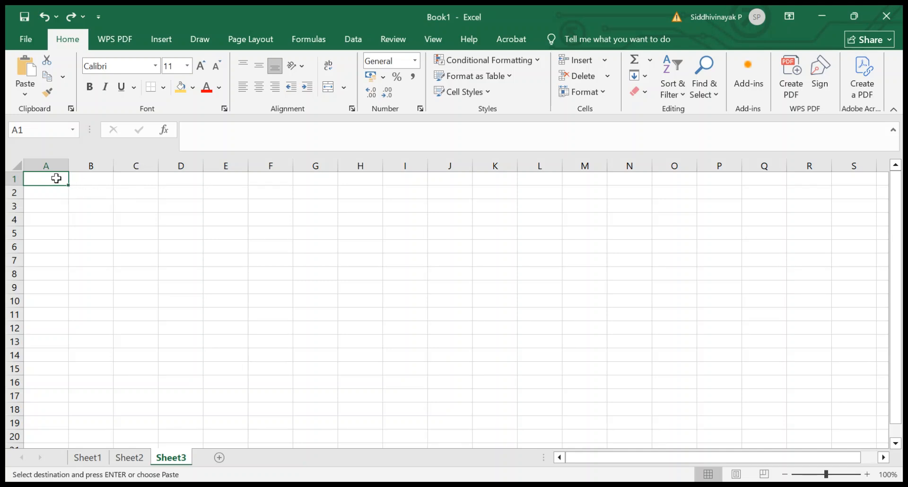
key("ctrl+v")
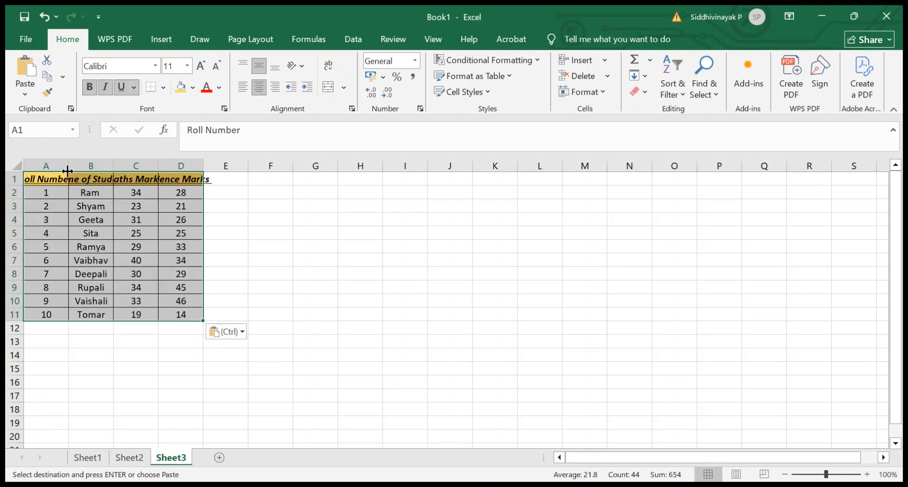
Widen columns A to D on Sheet3 so that the table headers fit inside their cells
left_click_drag(69, 166, 250, 161)
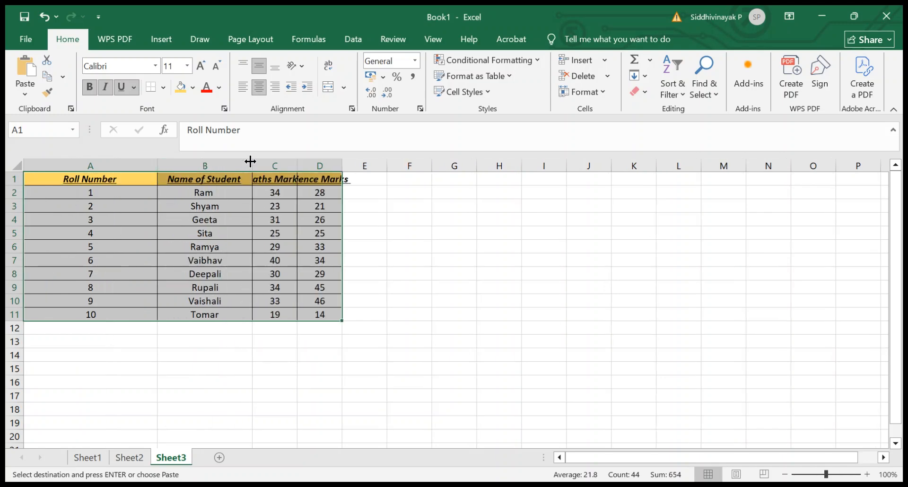
left_click_drag(297, 164, 449, 174)
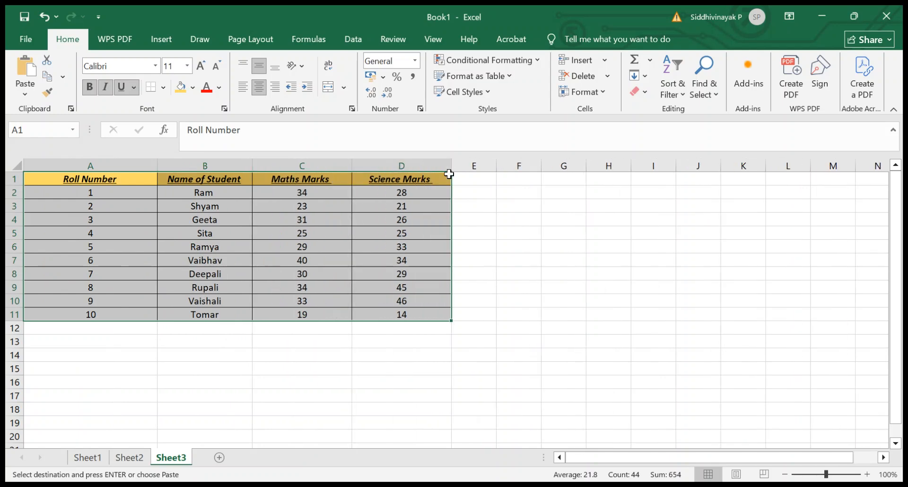
left_click(345, 328)
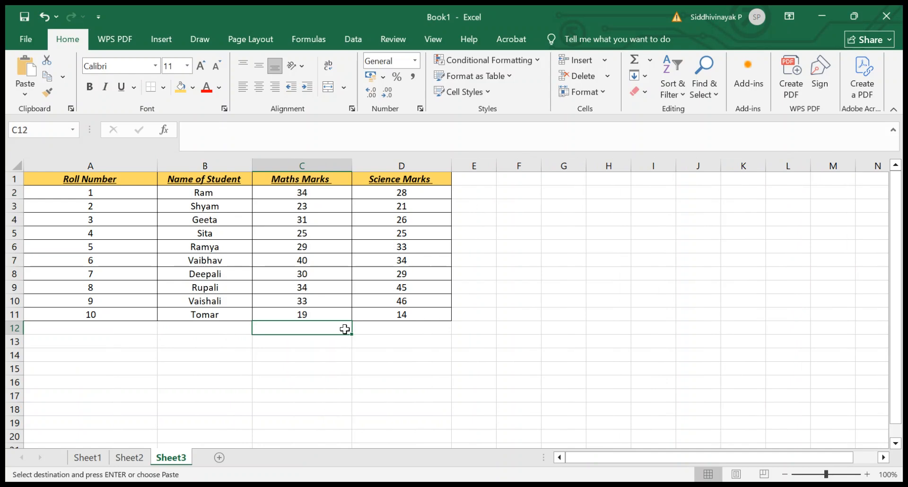
left_click(103, 161)
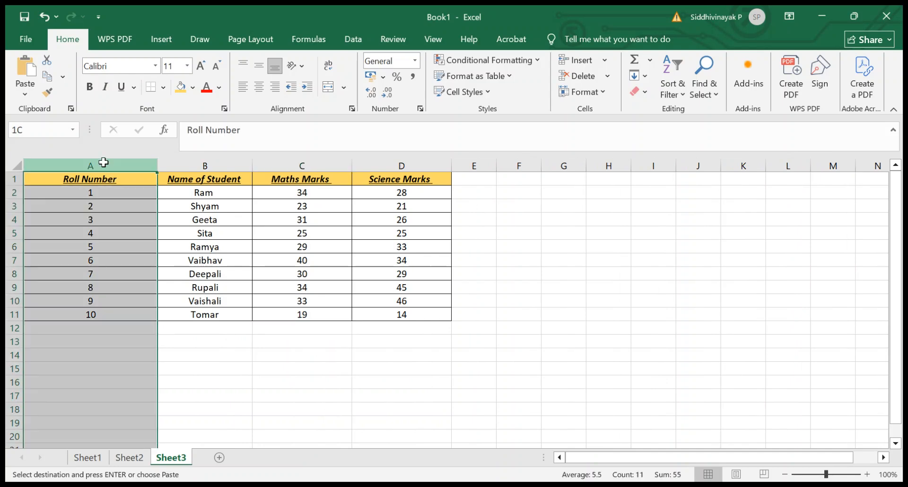
left_click(194, 160)
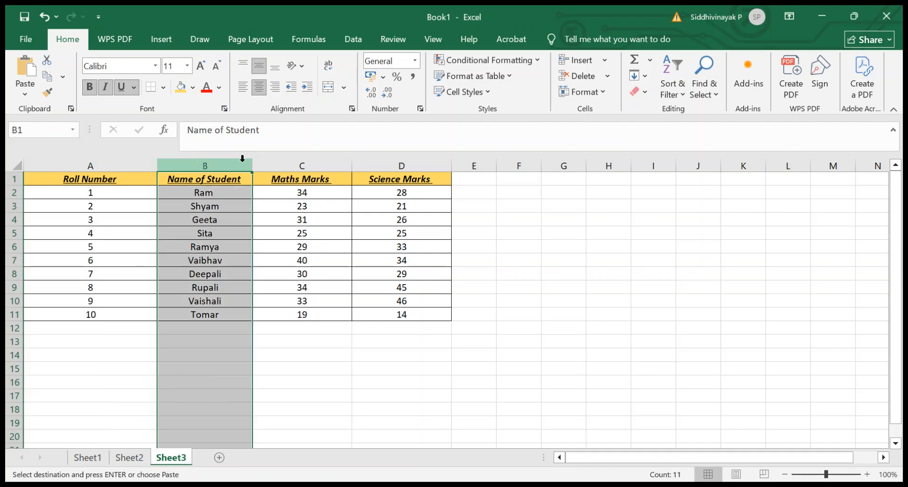
left_click(304, 162)
left_click(409, 163)
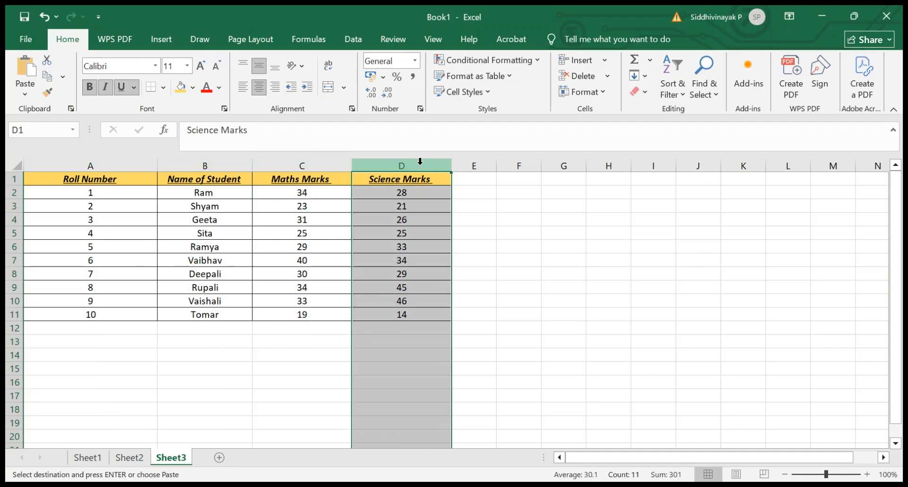
left_click(471, 198)
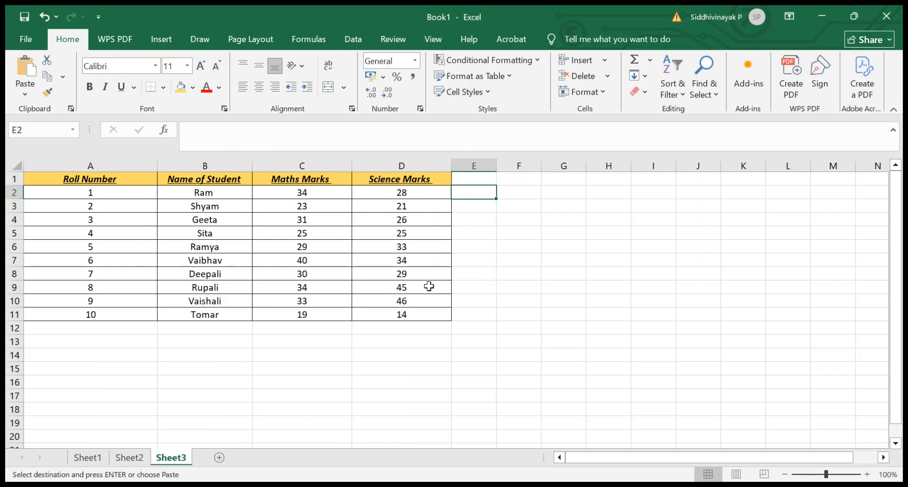
Add the column headers "Geography Marks" in cell E1 and "Hindi Marks" in cell F1
left_click(464, 175)
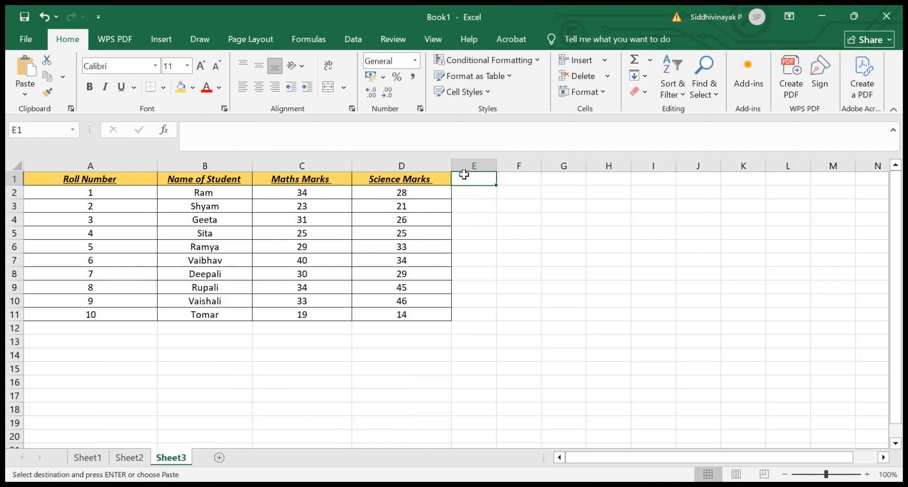
type("G")
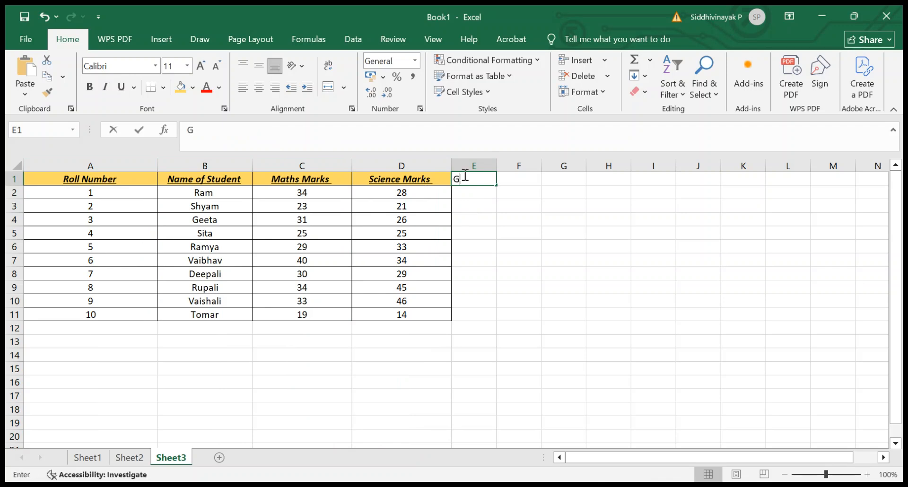
type("eography")
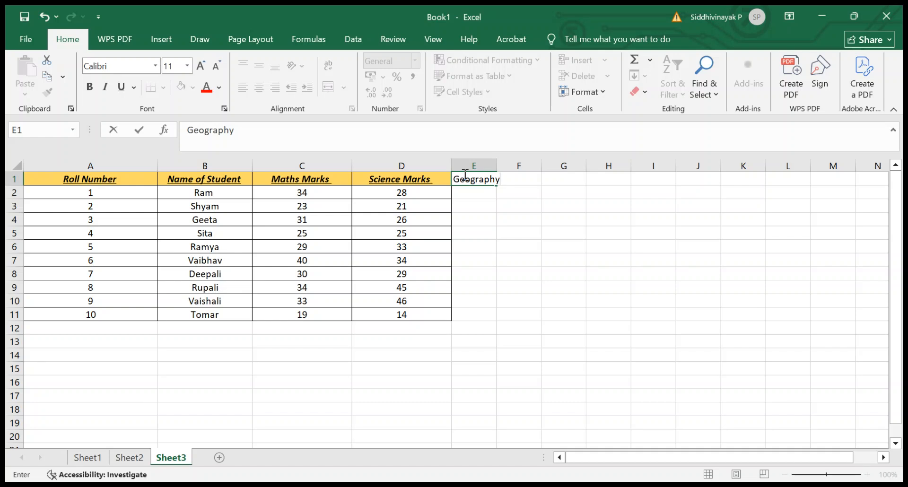
type(" Marks")
key("Return")
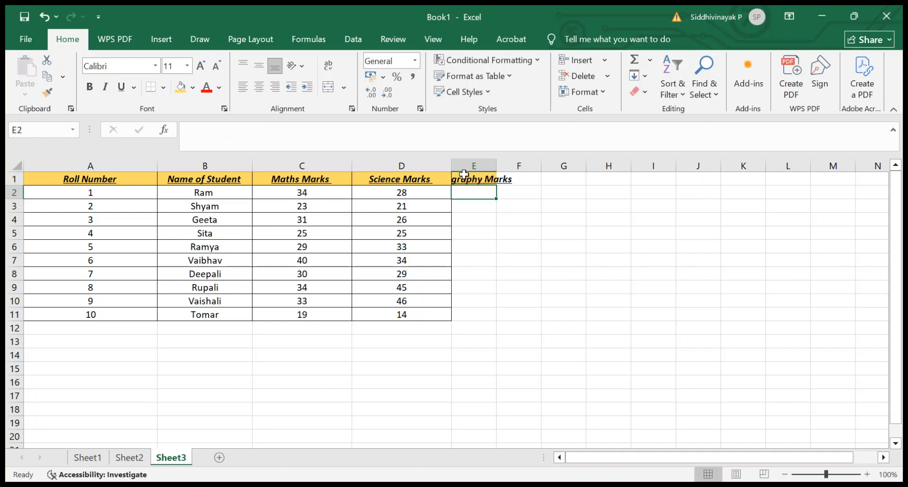
key("Up")
key("Right")
type("Hin")
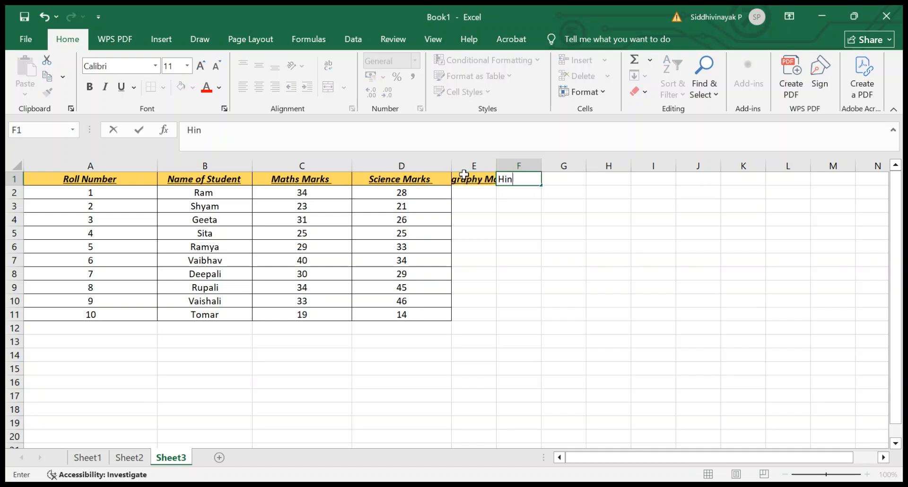
type("di Marks")
key("Return")
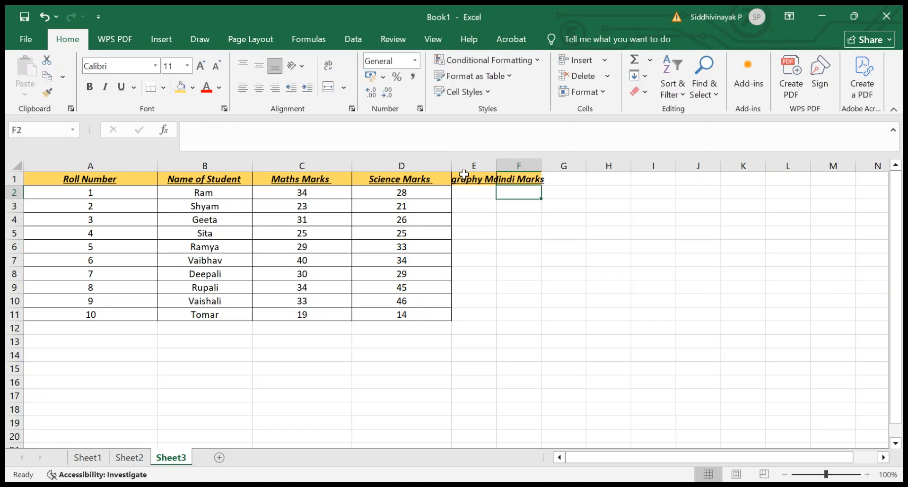
Add the column headers "English Marks" in cell G1 and "Computer Marks" in cell H1
key("Up")
key("Right")
type("English Marks")
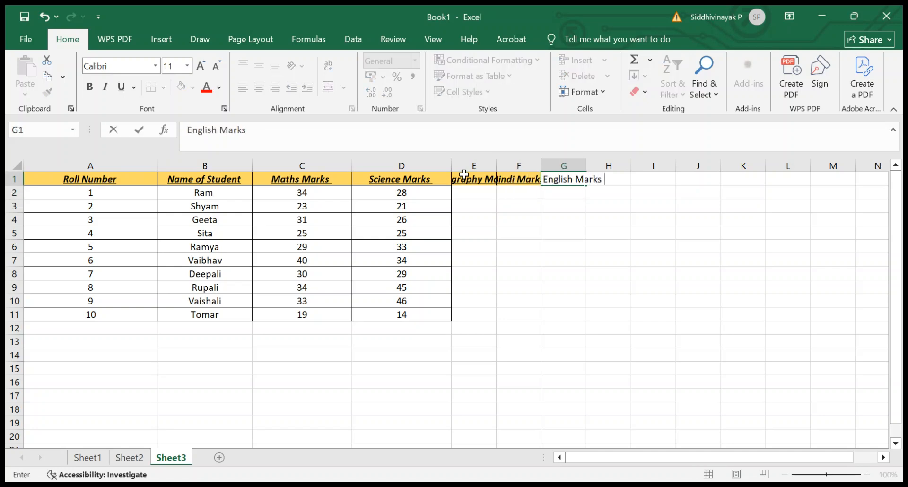
key("Tab")
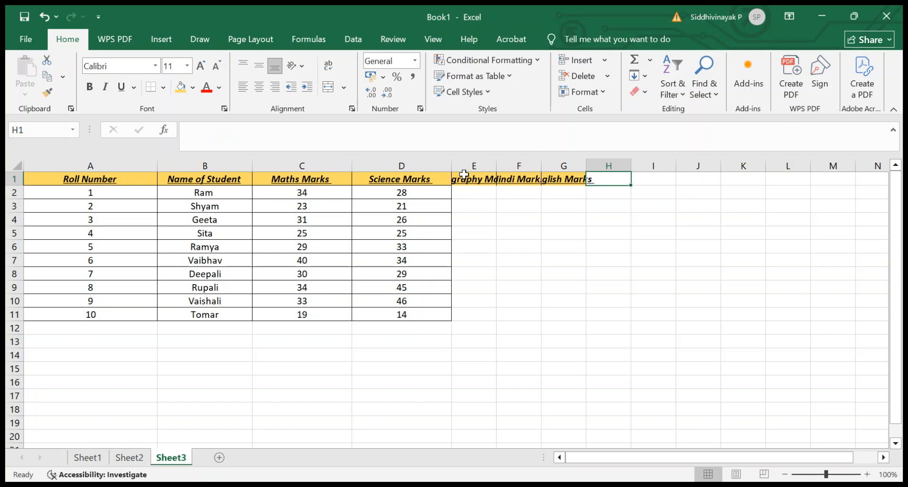
type("Cop")
key("BackSpace")
type("mputer Marks")
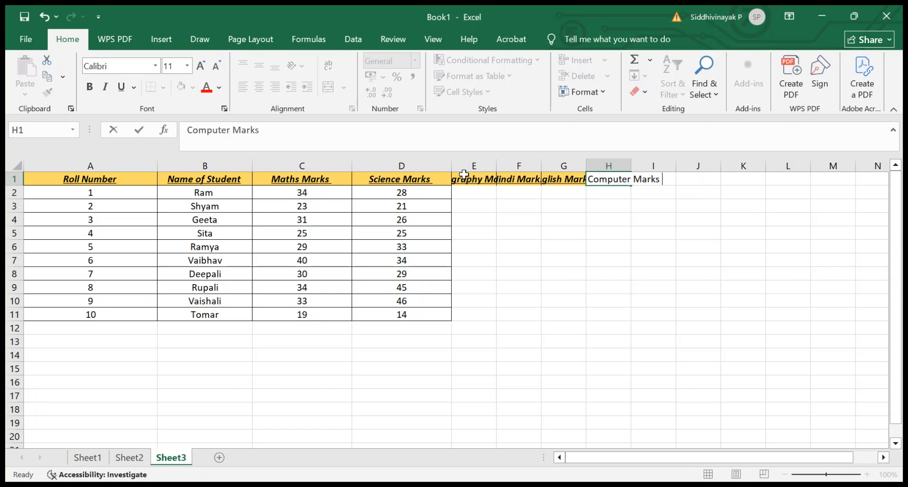
key("Return")
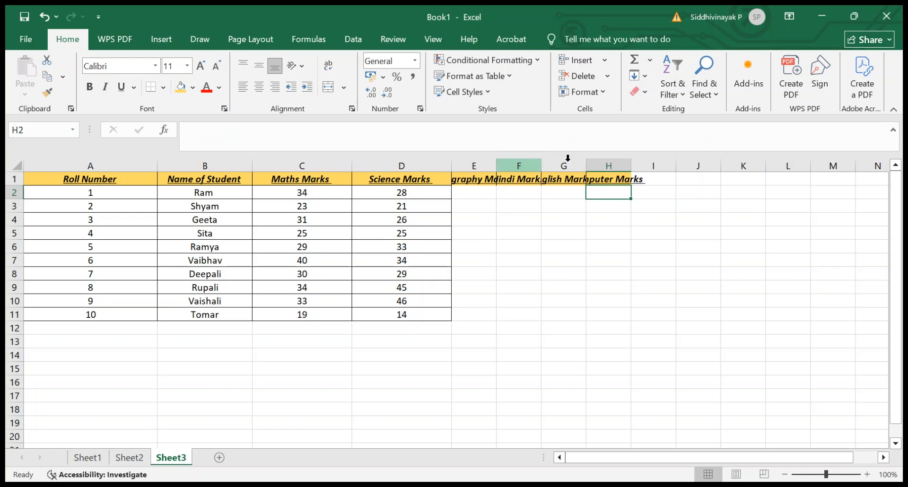
Widen columns E to H to fit their headers, and give all columns on Sheet3 one wide uniform width
left_click_drag(497, 165, 624, 166)
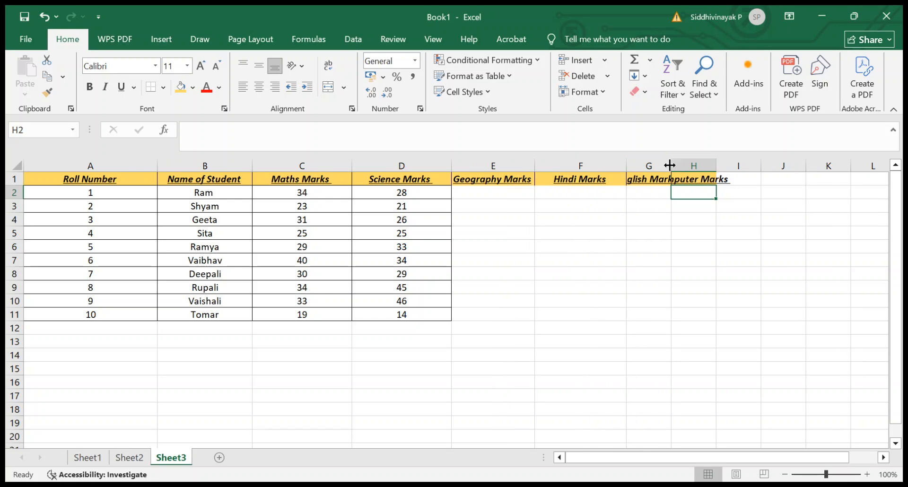
left_click_drag(670, 165, 843, 166)
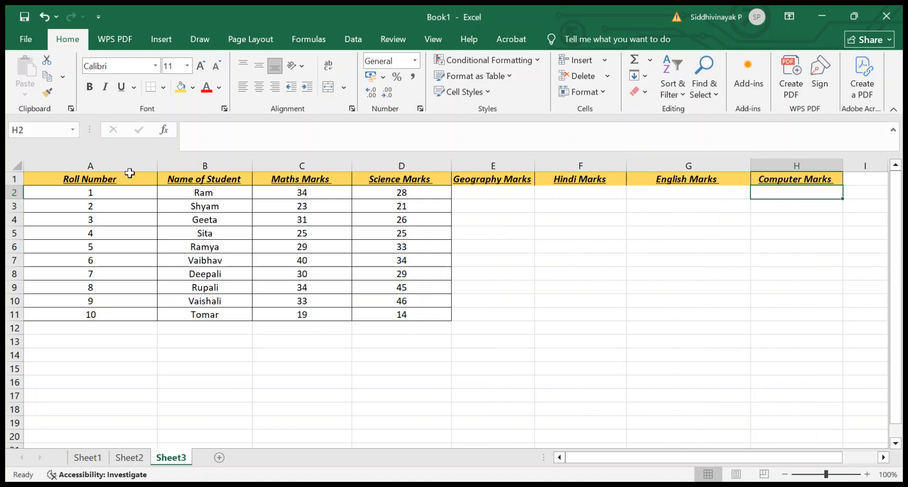
left_click(15, 163)
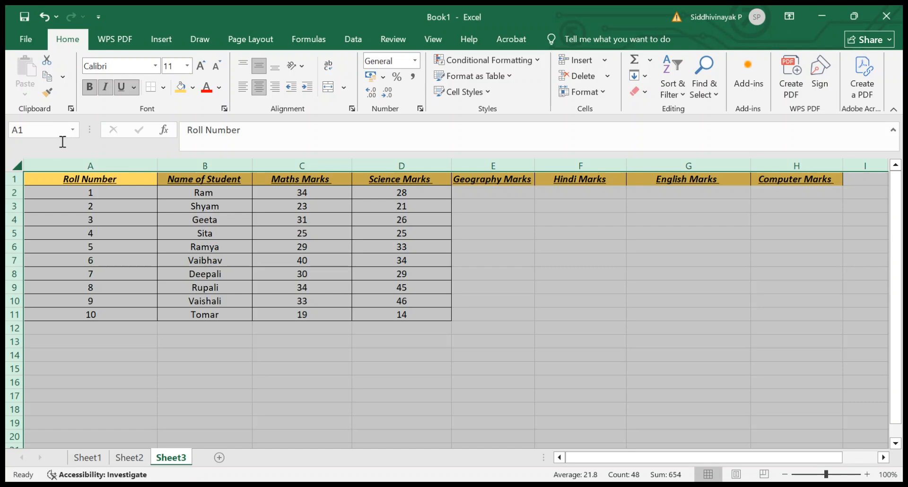
key("ctrl+1")
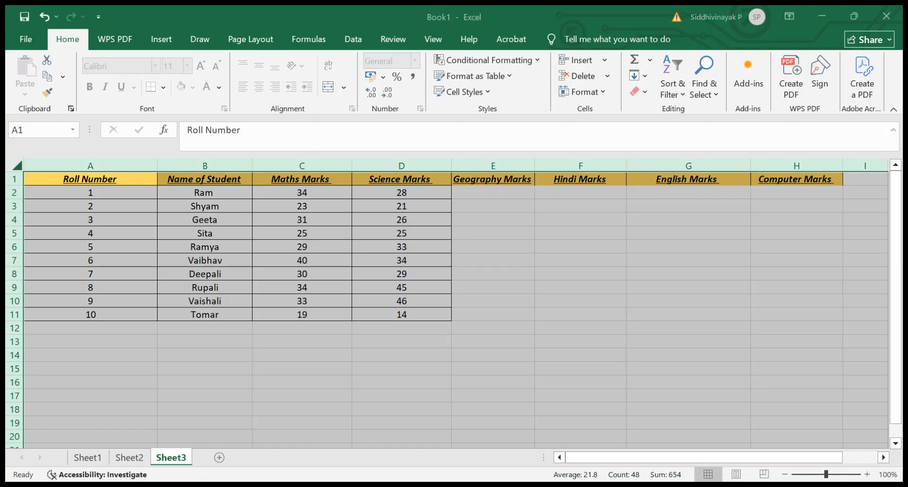
key("Return")
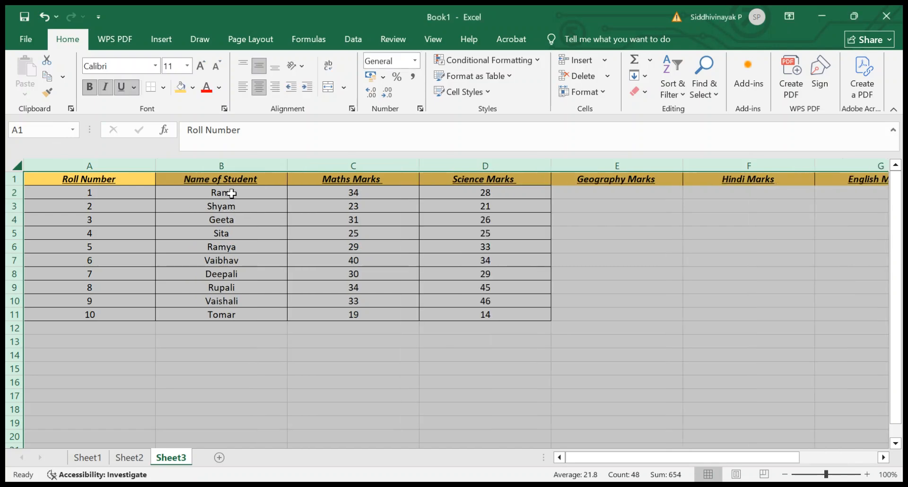
scroll(637, 262, "right", 3)
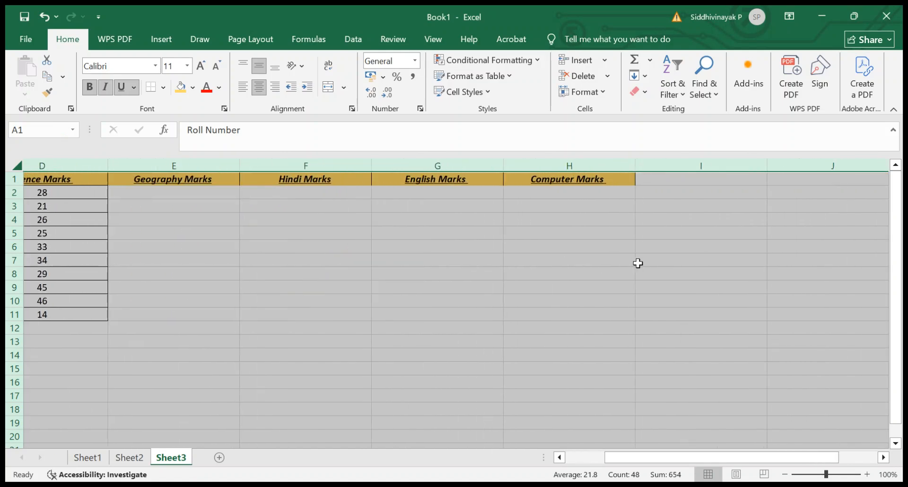
scroll(638, 263, "left", 3)
Reduce the uniform width of all Sheet3 columns so that columns A to H fit on screen together
left_click(18, 165)
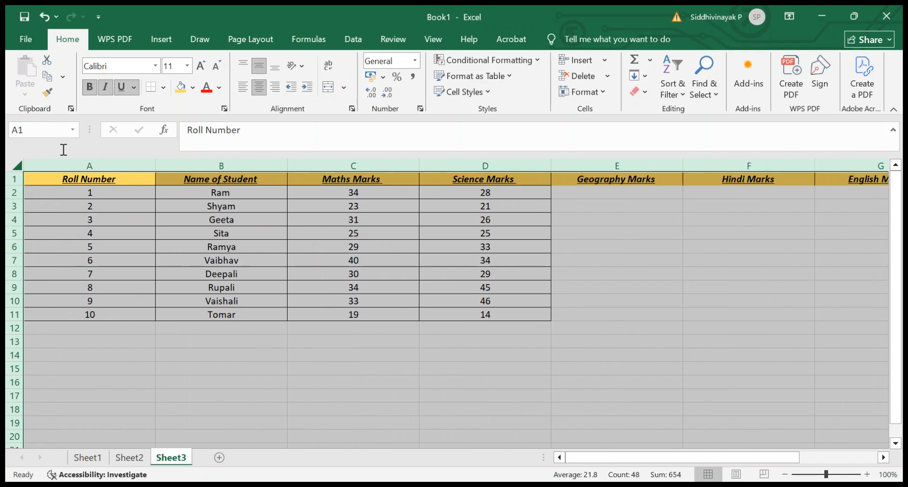
key("ctrl+1")
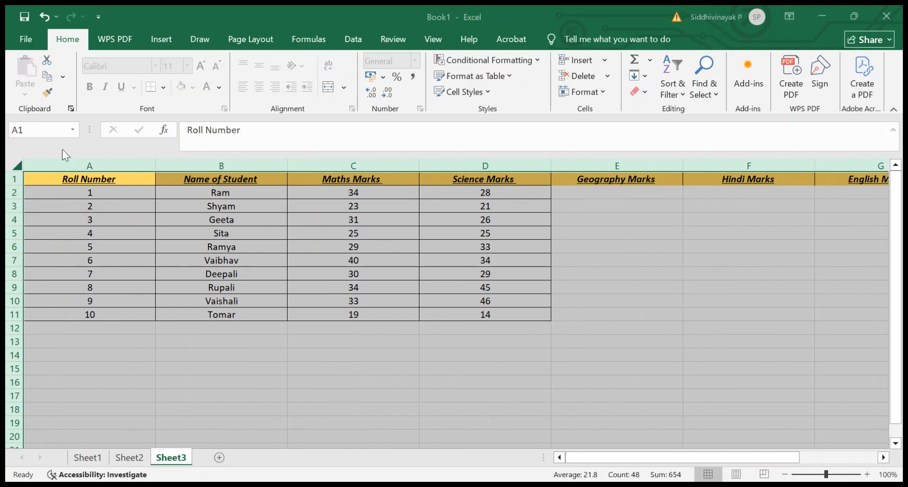
key("Return")
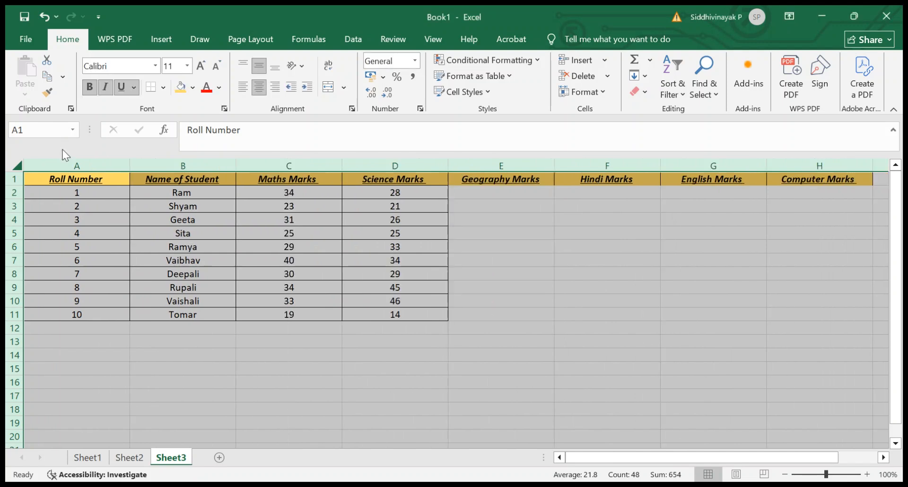
left_click(596, 271)
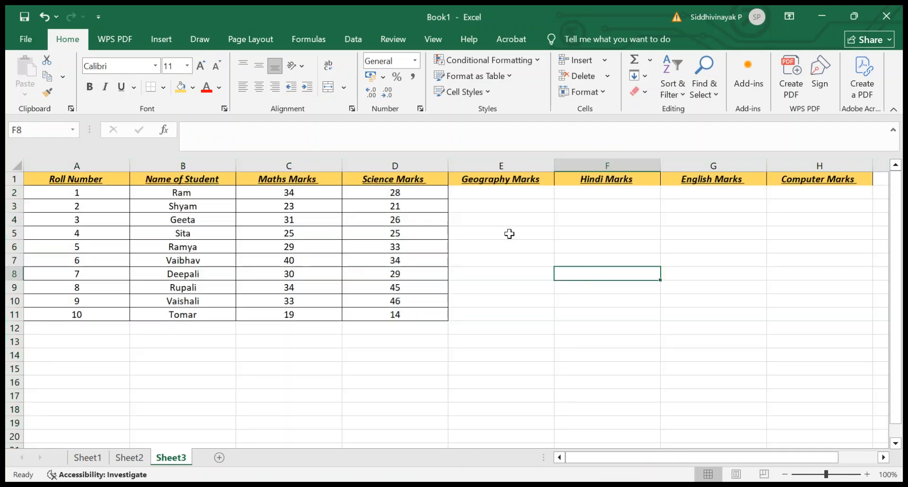
Apply all borders to the new subject columns in the range E1:H11
left_click(458, 178)
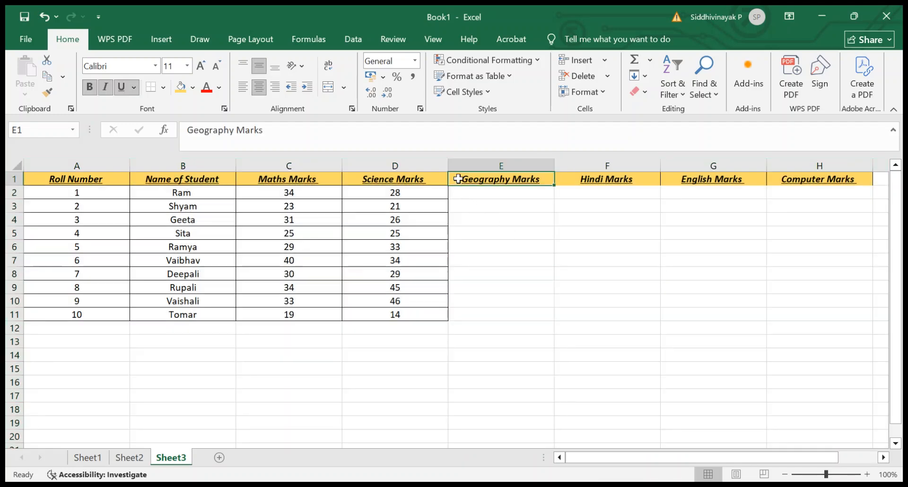
key("shift+Down")
key("shift+Down")
key("shift+Down")
key("shift+Down")
key("shift+Down")
key("shift+Down")
key("shift+Down")
key("shift+Down")
key("shift+Down")
key("shift+Down")
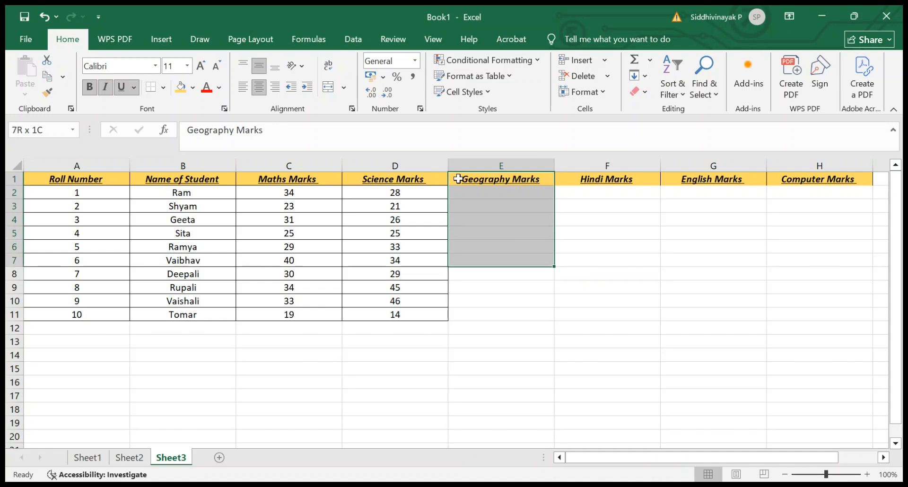
key("shift+Right")
key("shift+Right")
key("shift+Right")
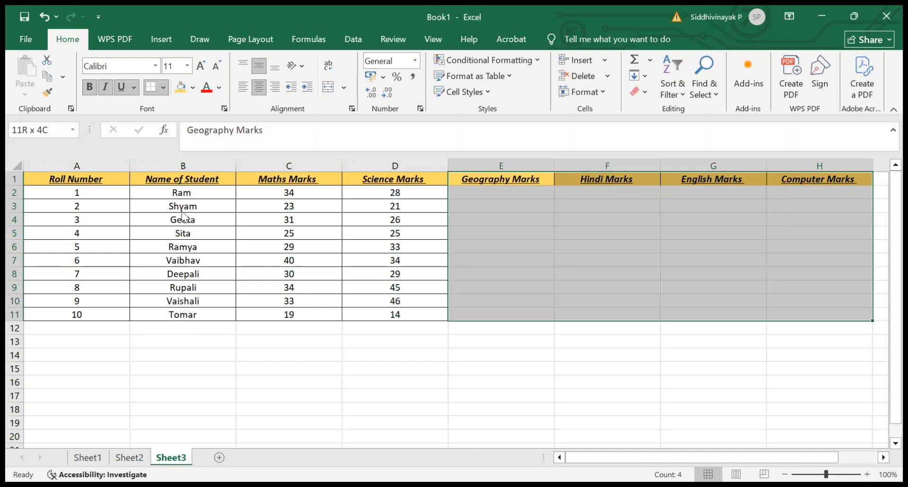
left_click(471, 221)
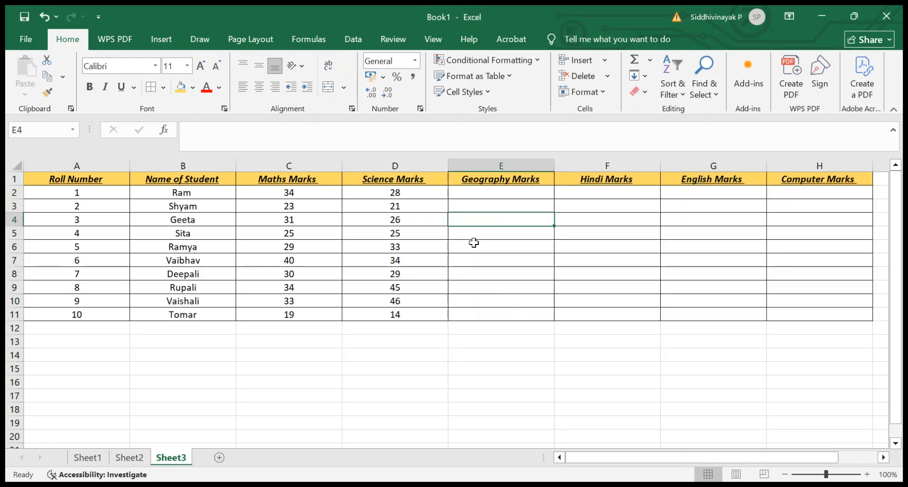
Enter the Geography marks 23, 24, 33, 35 and 27 in cells E2 to E6
left_click(486, 193)
type("23252")
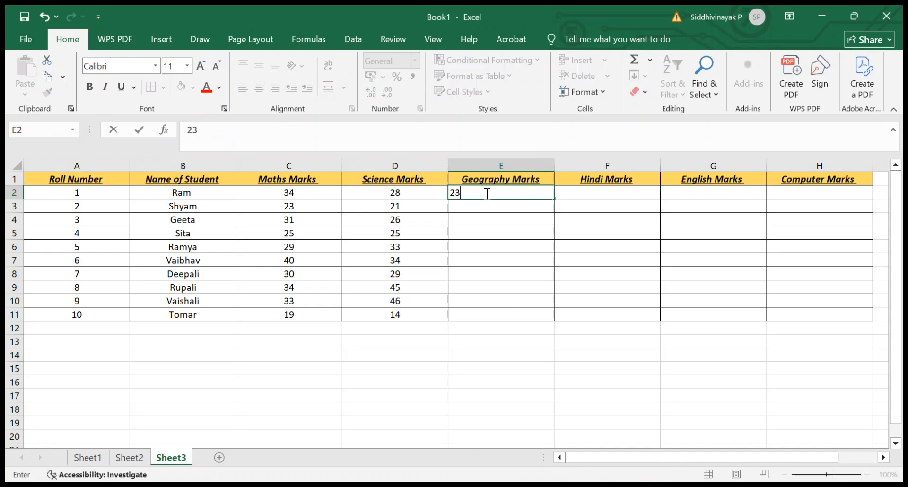
key("BackSpace")
key("BackSpace")
key("BackSpace")
key("Return")
type("24")
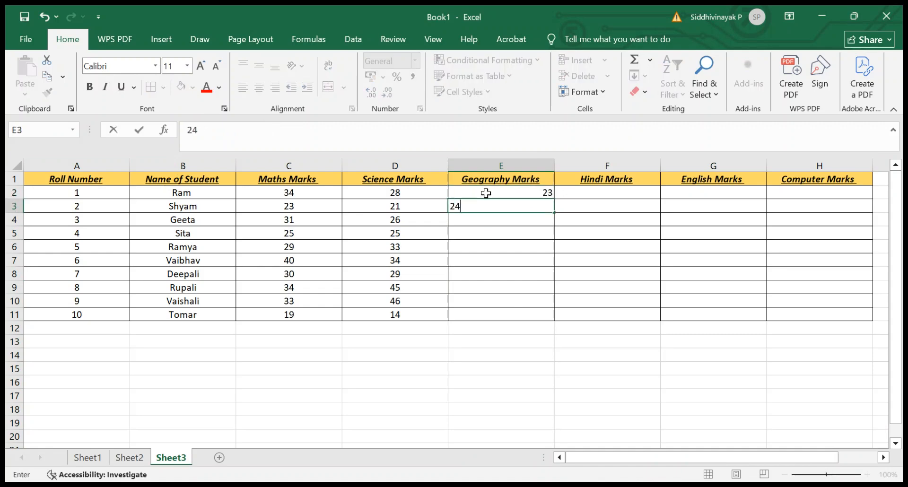
key("Return")
type("33")
key("Return")
type("35")
key("Return")
type("27")
key("Return")
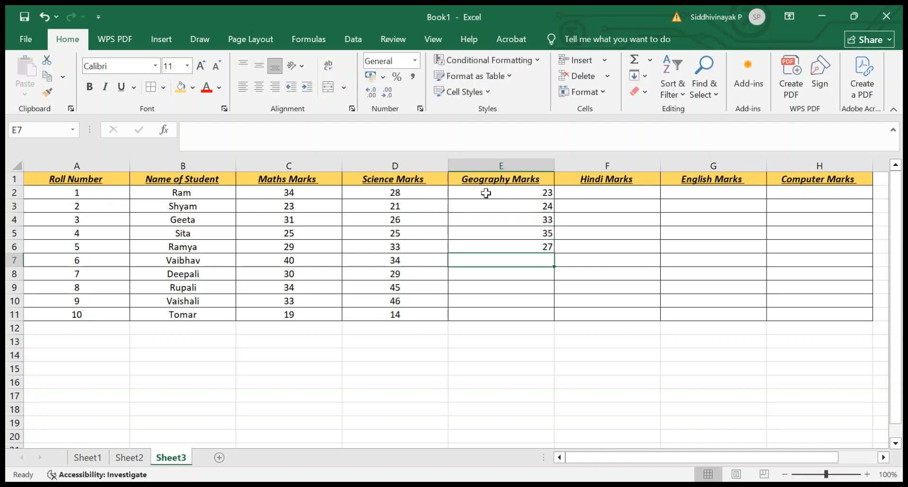
Enter the Geography marks 38, 34, 35, 36 and 24 in cells E7 to E11
type("38")
key("Return")
type("34")
key("Return")
type("35")
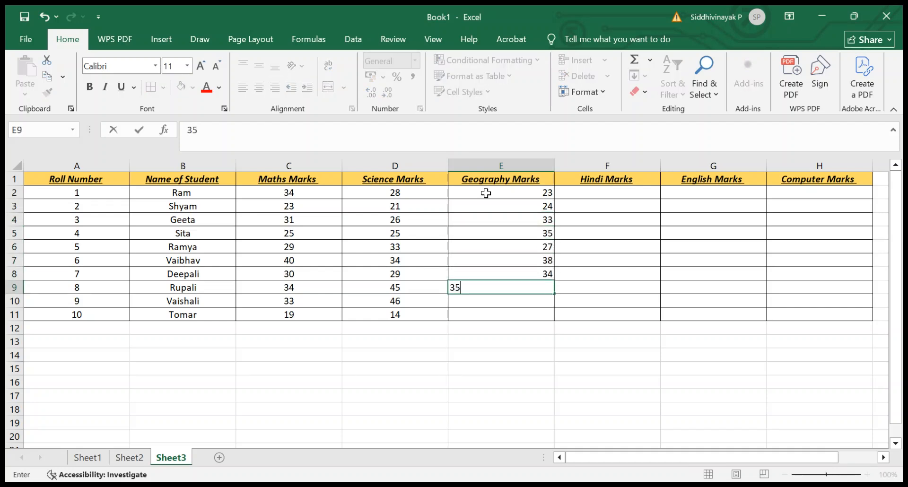
key("Return")
type("36")
key("Return")
type("24")
key("Return")
type("3")
key("Escape")
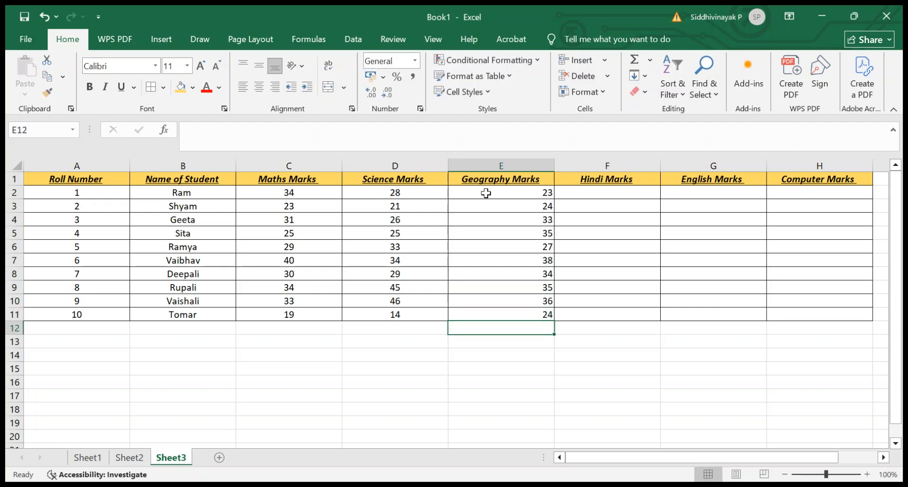
Enter the Hindi marks 34, 35, 33, 34, 23 and 28 in cells F2 to F7
key("Right")
key("Up")
key("Up")
key("Up")
key("Up")
key("Up")
key("Up")
key("Up")
key("Up")
key("Up")
key("Up")
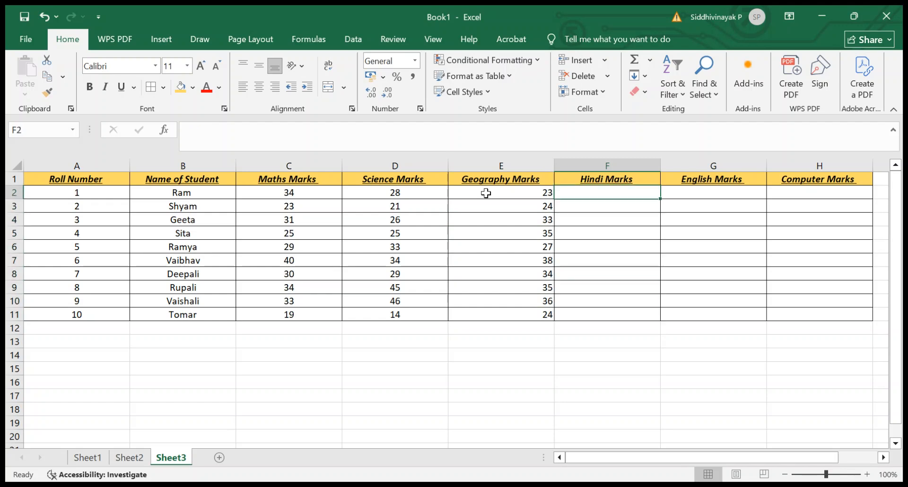
type("34")
key("Return")
type("35")
key("Return")
type("33")
key("Return")
type("34")
key("Return")
type("23")
key("Return")
type("28")
key("Return")
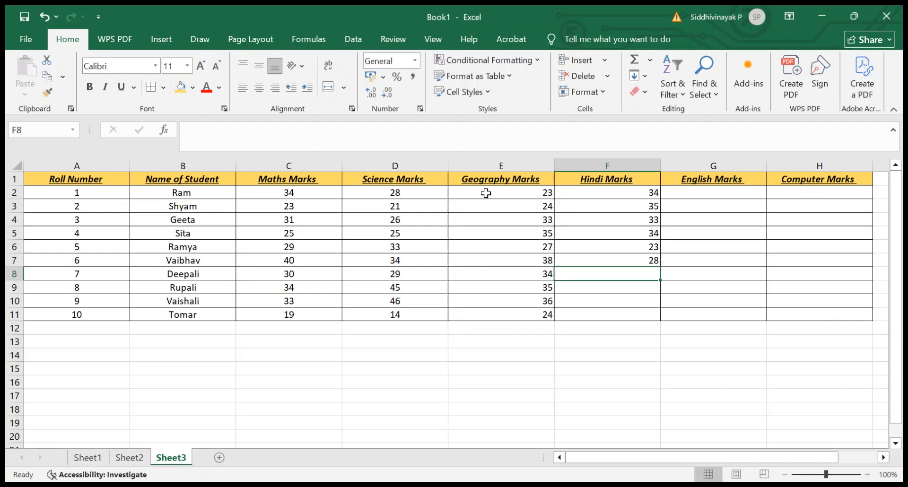
Enter the Hindi marks 31, 32, 22 and 26 in cells F8 to F11
type("31")
key("Return")
type("32")
key("Return")
type("22")
key("Return")
type("26")
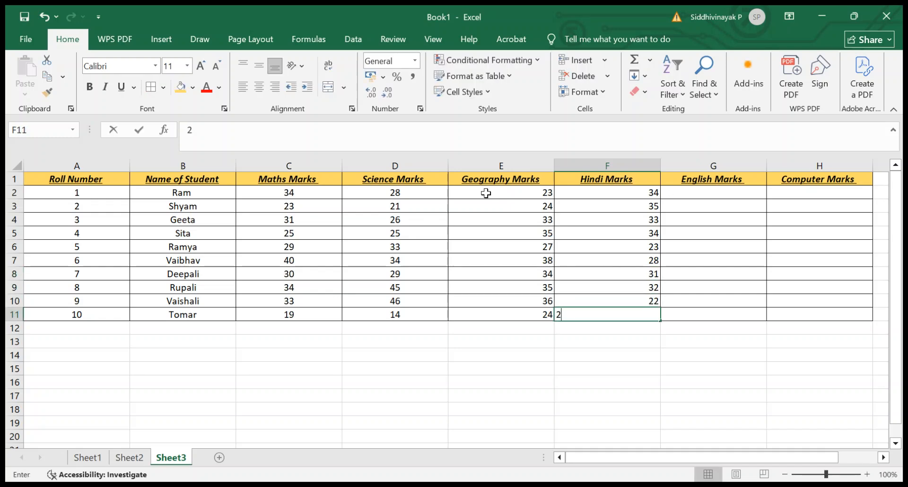
key("Return")
Enter the English marks 25, 23, 26, 45 and 7 in cells G2 to G6
key("Right")
key("Up")
key("Up")
key("Up")
key("Up")
key("Up")
key("Up")
key("Up")
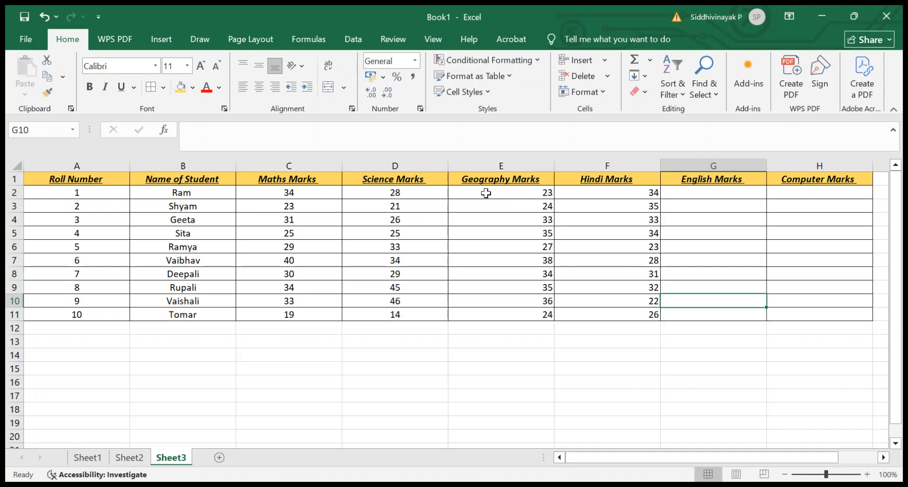
key("Up")
key("Up")
key("Up")
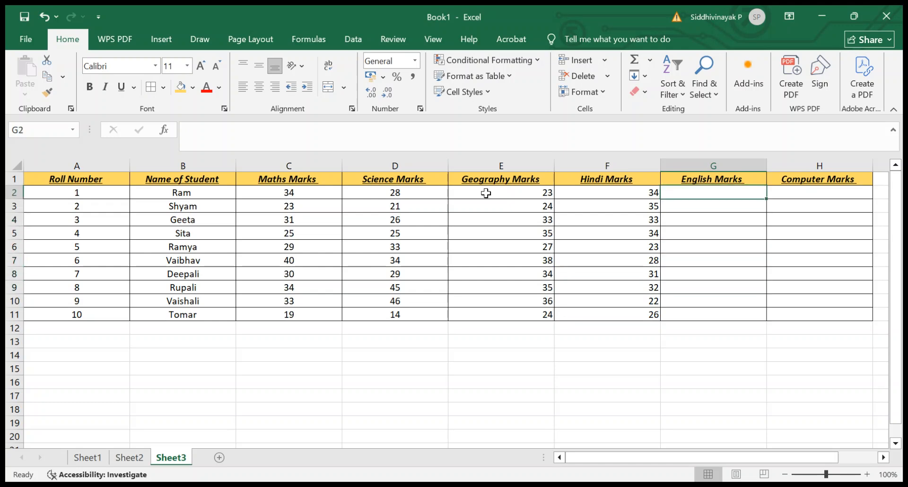
type("25")
key("Return")
type("23")
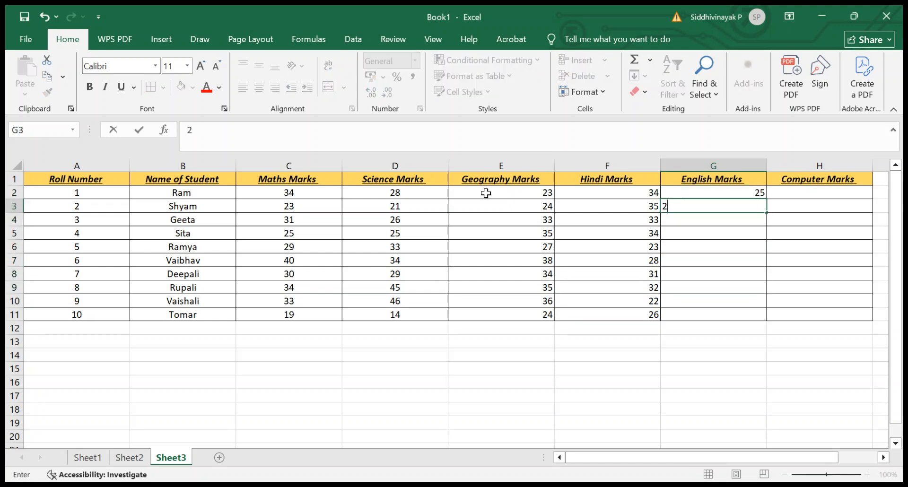
key("Return")
type("26")
key("ctrl+Return")
key("Return")
type("45")
key("Return")
type("7")
key("Return")
Enter the English marks 6, 45, 23, 17 and 23 in cells G7 to G11
type("6")
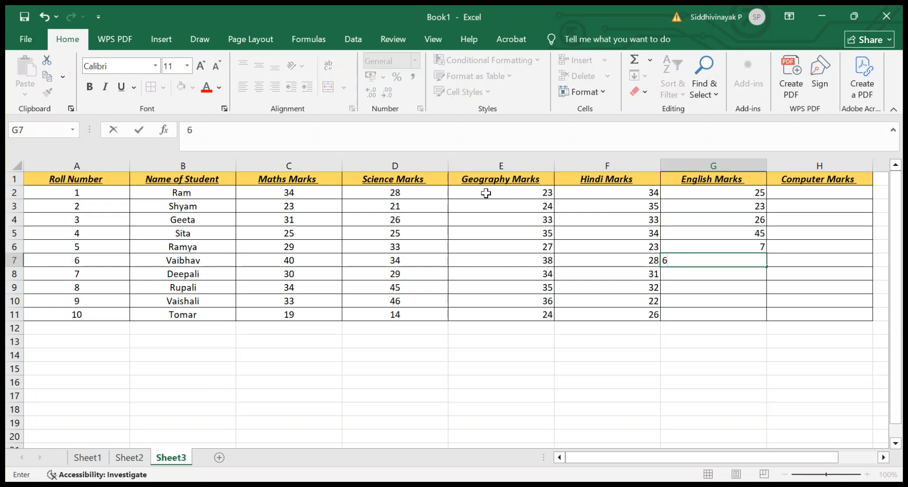
key("Return")
type("45")
key("Return")
type("23")
key("Return")
type("17")
key("Return")
type("23")
key("Return")
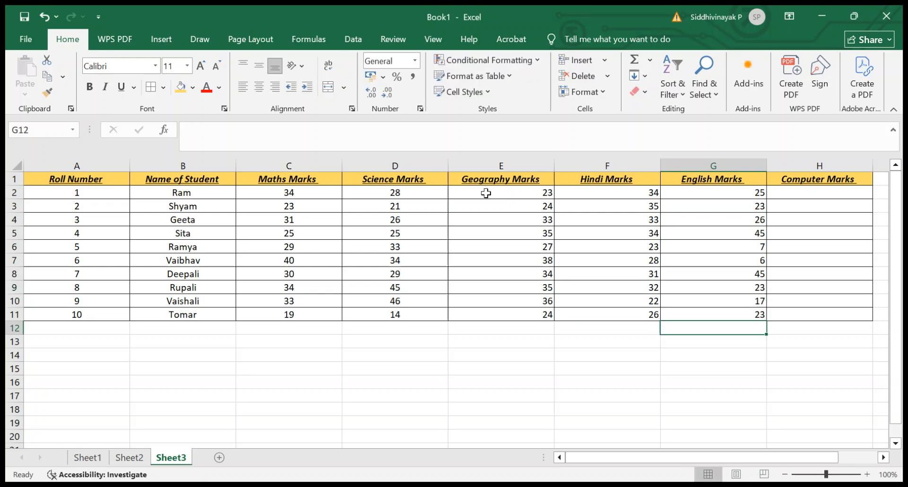
Enter the Computer marks 34, 36, 37, 38, 41 and 44 in cells H2 to H7
key("Up")
key("Right")
key("Up")
key("Up")
key("Up")
key("Up")
key("Up")
key("Up")
key("Up")
key("Up")
key("Up")
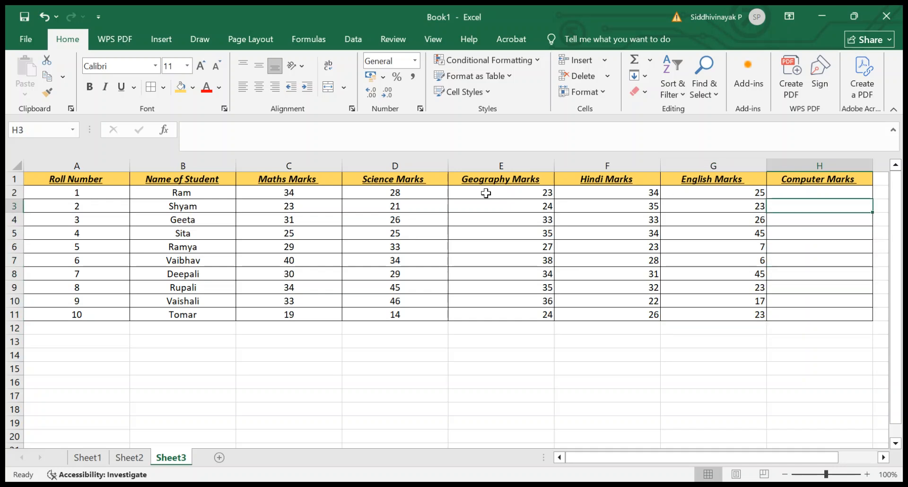
type("34")
key("Return")
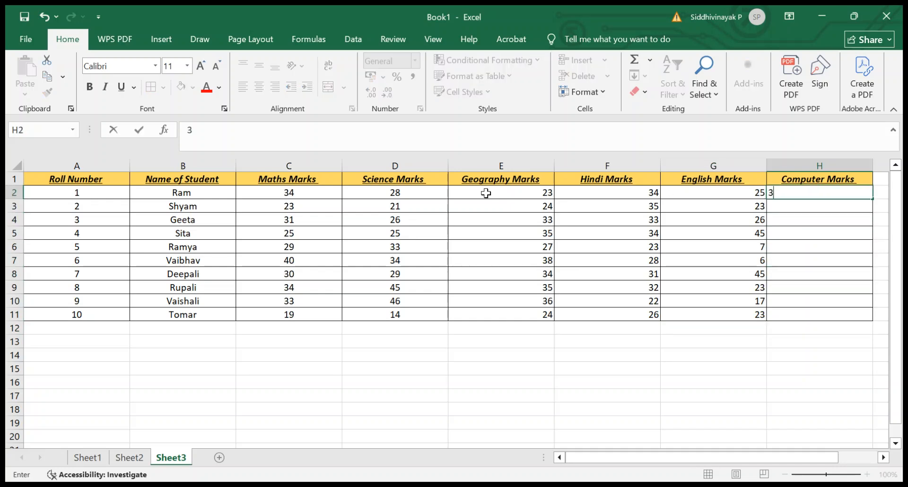
type("36")
key("Return")
type("37")
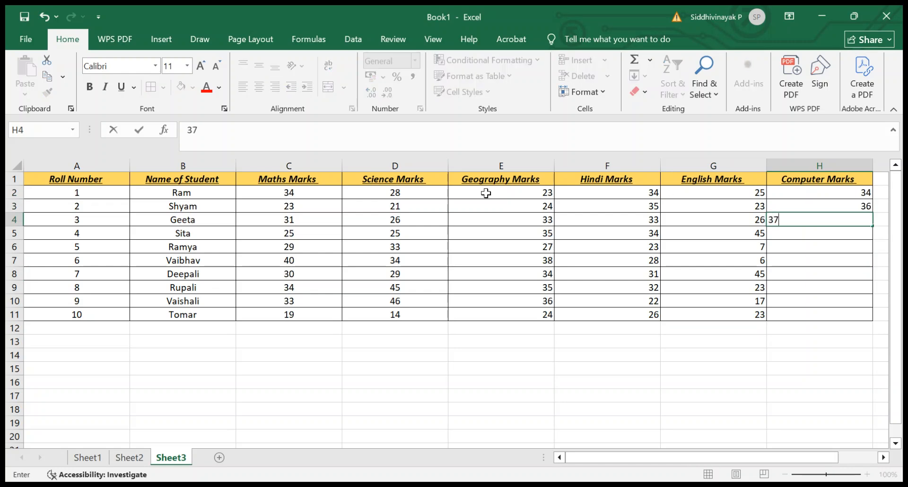
key("Return")
type("38")
key("Return")
type("41")
key("Return")
type("44")
key("Return")
Enter the Computer marks 43, 44, 45 and 46 in cells H8 to H11
type("43")
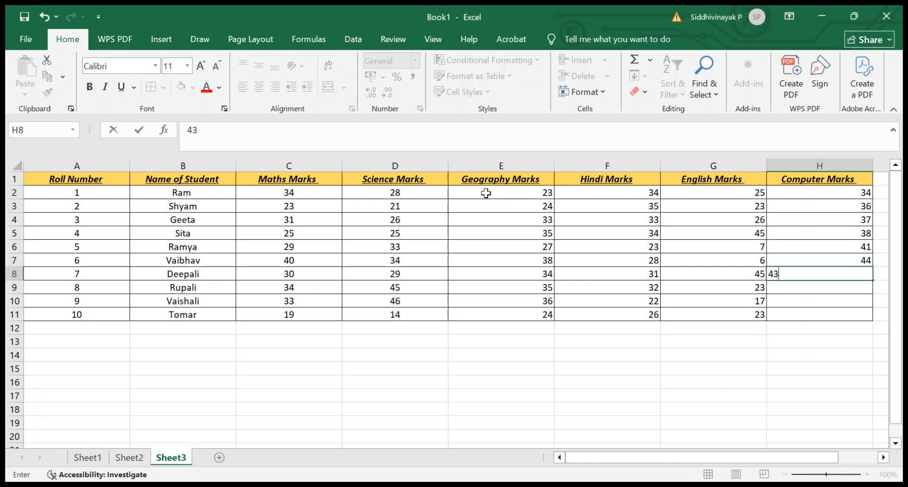
key("Return")
type("44")
key("Return")
type("45")
key("Return")
type("46")
key("Return")
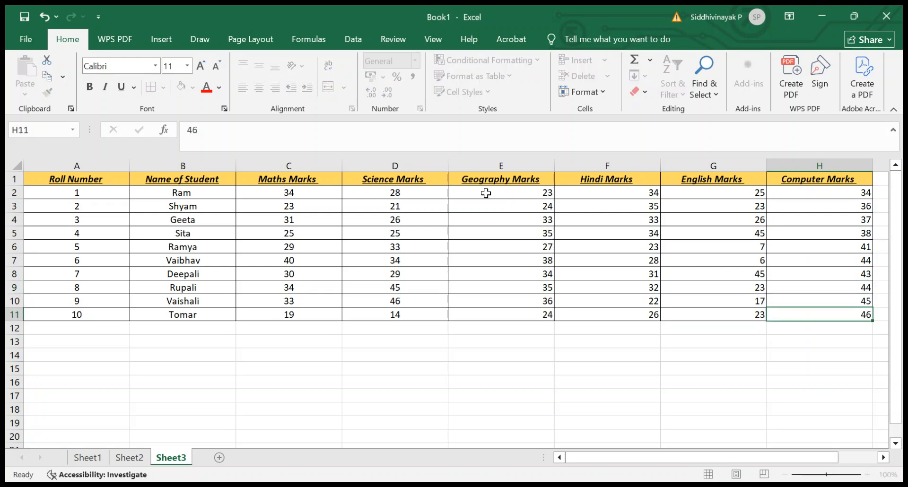
key("Right")
key("Up")
key("Left")
key("Left")
key("Left")
key("Left")
key("Left")
key("Left")
key("Left")
key("Left")
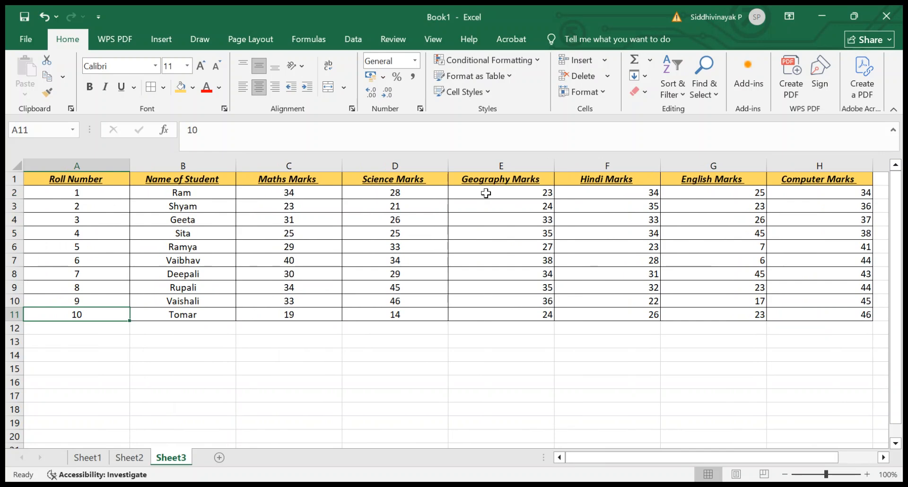
Centre-align all cell contents on Sheet3, including the Geography, Hindi, English and Computer marks
left_click_drag(539, 195, 538, 315)
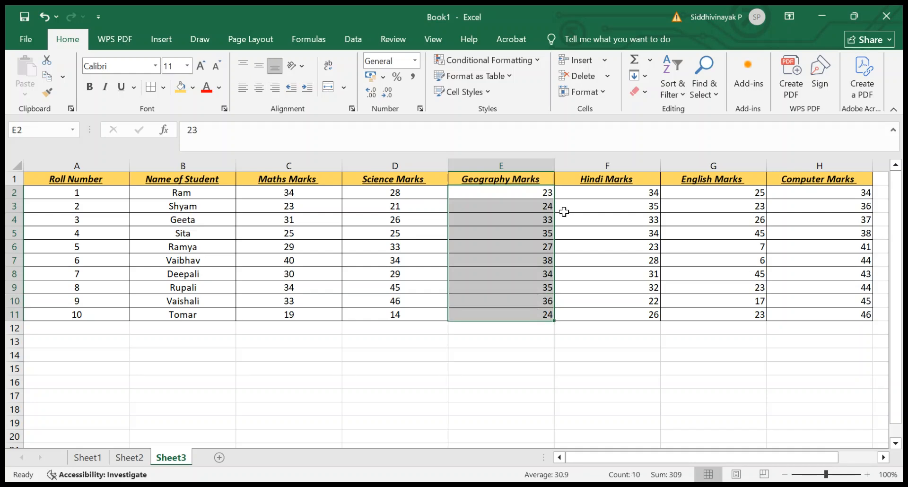
left_click(404, 194)
left_click_drag(403, 194, 417, 301)
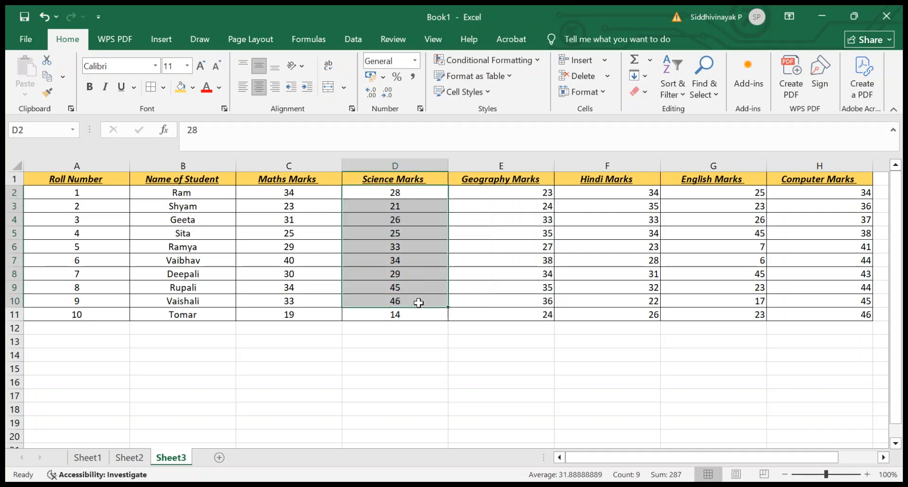
left_click(19, 164)
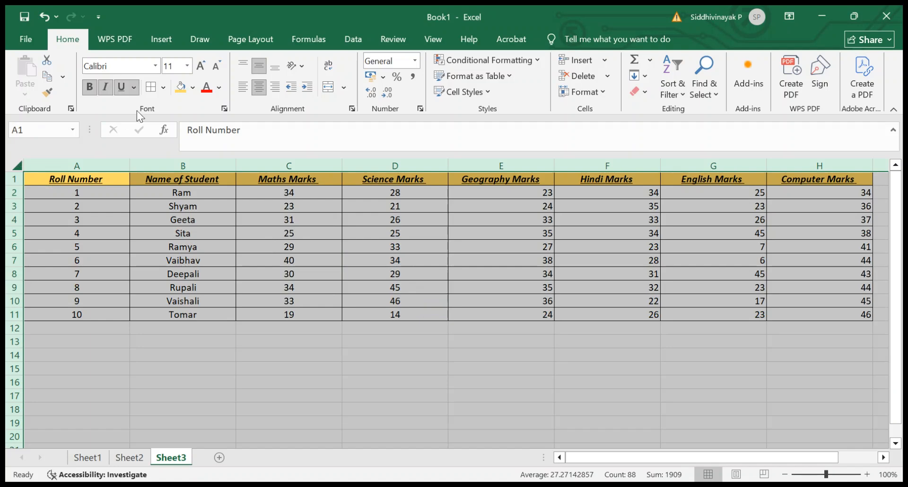
left_click(261, 87)
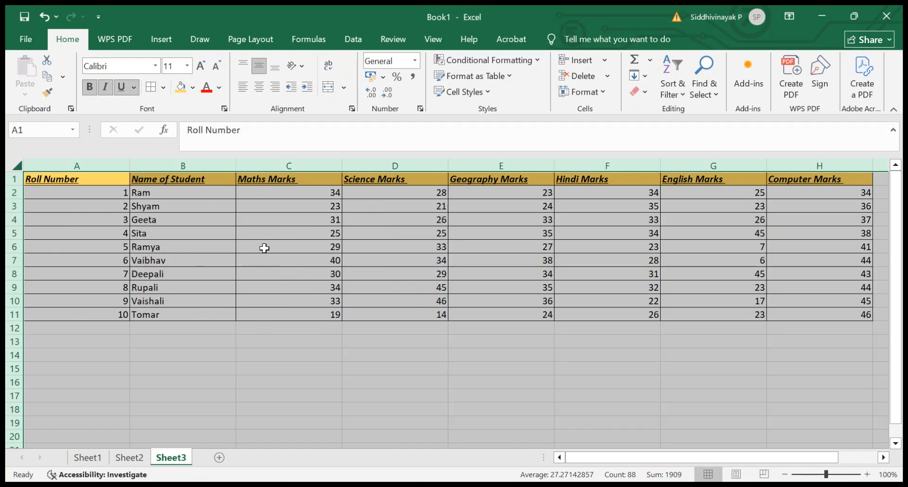
left_click(263, 88)
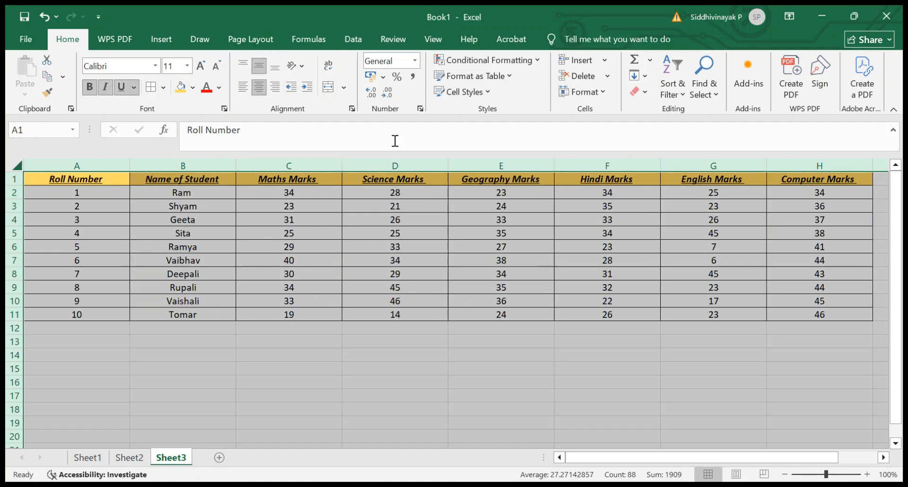
left_click(400, 231)
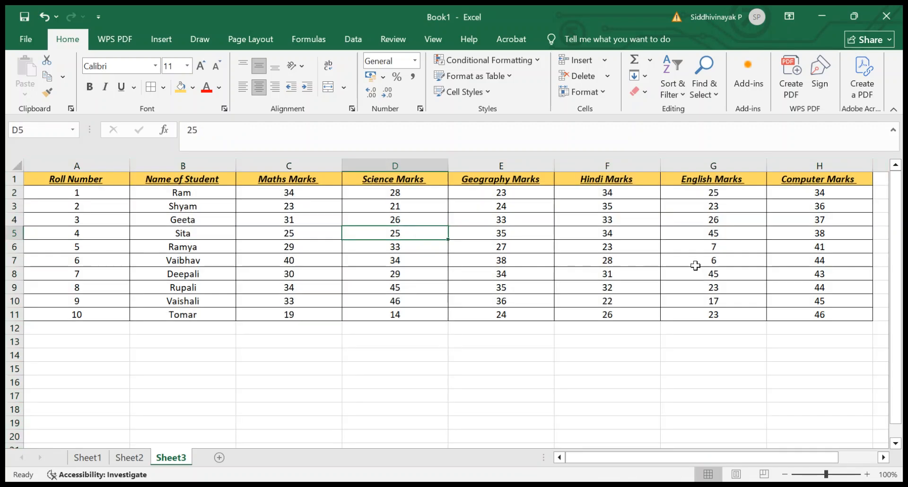
Enter the row label Total in cell B13, below the student names
left_click(204, 344)
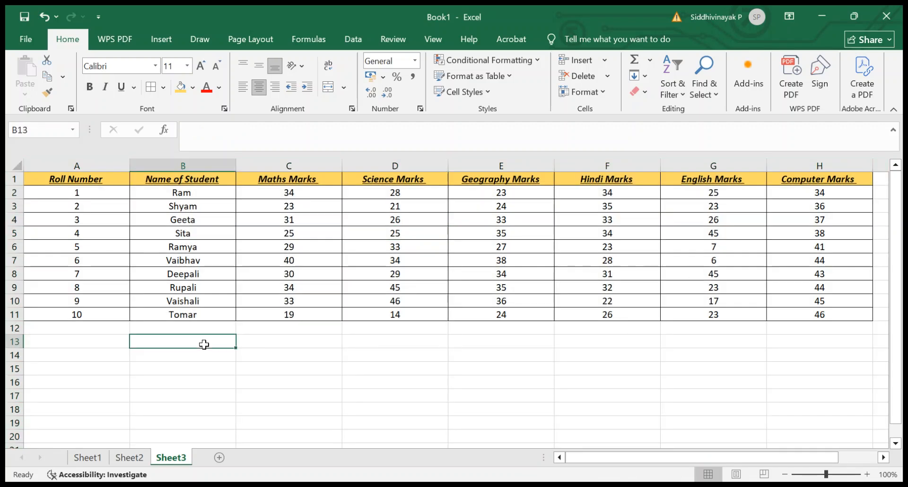
type("to")
key("BackSpace")
key("BackSpace")
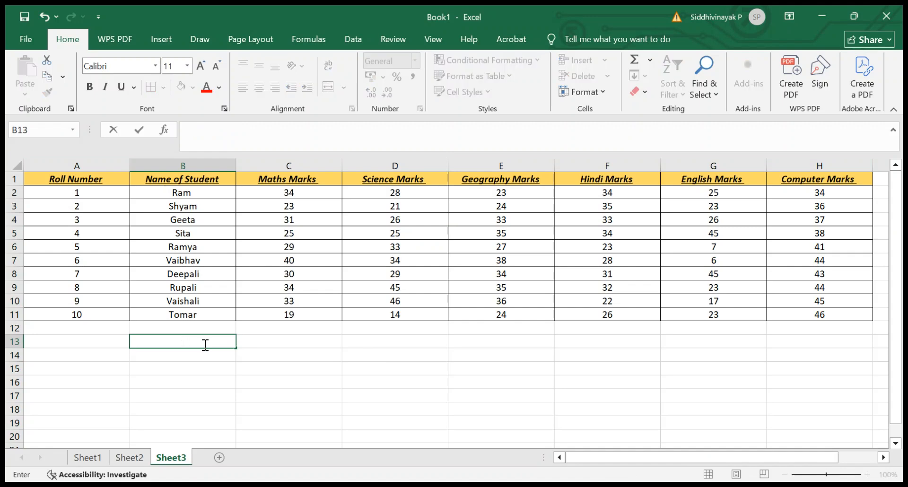
type("Total")
key("Return")
Total the Maths marks in cell C13 with a SUM formula over C2:C11
key("Up")
key("Right")
type("=sum")
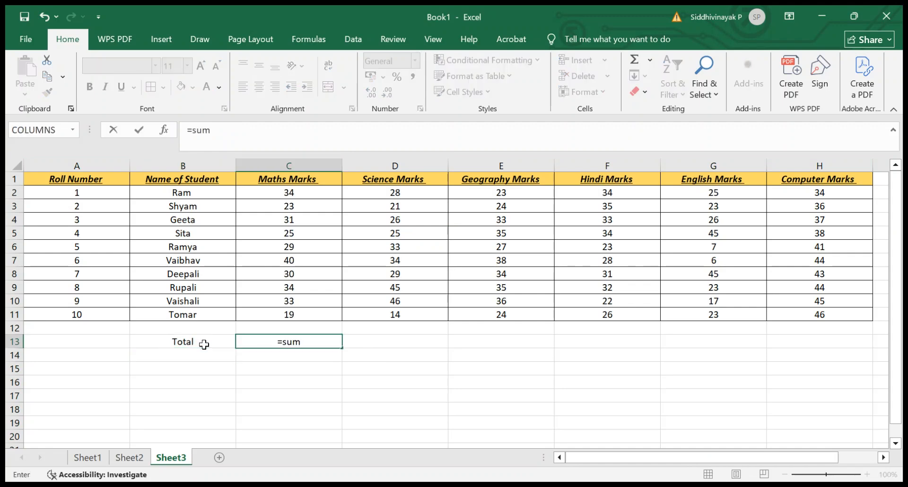
key("Tab")
key("Up")
key("Up")
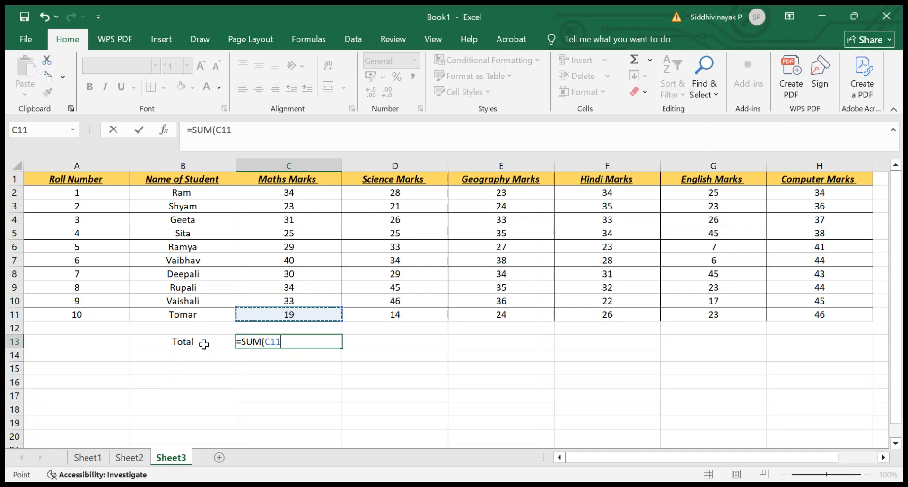
key("shift+Up")
key("shift+Up")
key("shift+Up")
key("shift+Up")
key("shift+Up")
key("shift+Up")
key("shift+Up")
key("shift+Up")
key("shift+Up")
key("Return")
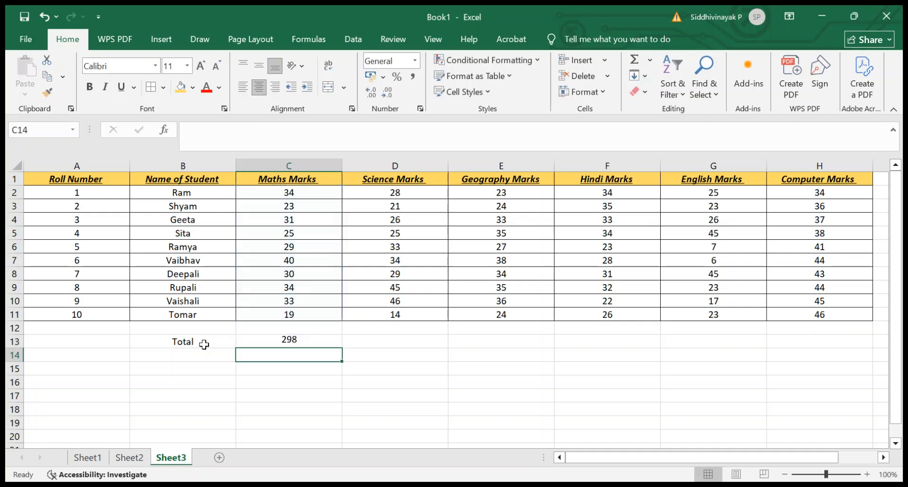
Total the Science marks in cell D13 with a SUM formula over D2:D11, and clear that cell again
key("Up")
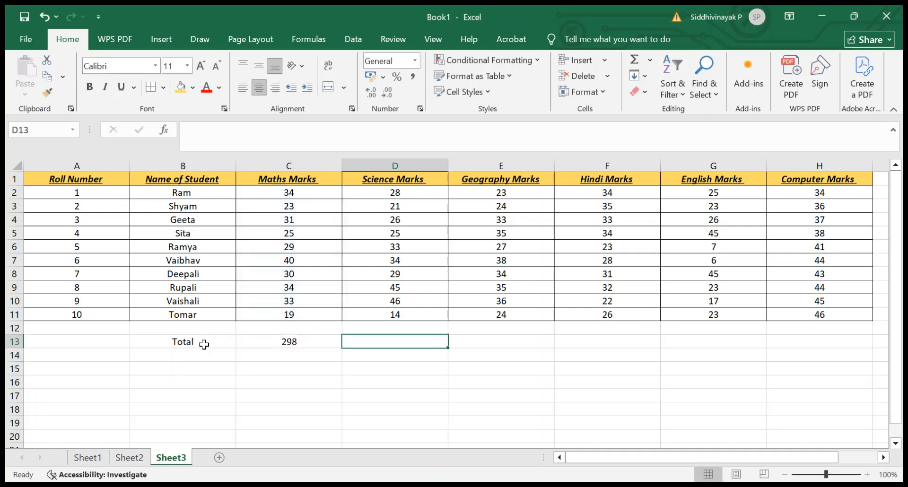
key("Right")
key("Right")
key("Right")
key("Left")
key("Left")
key("Left")
type("=sum")
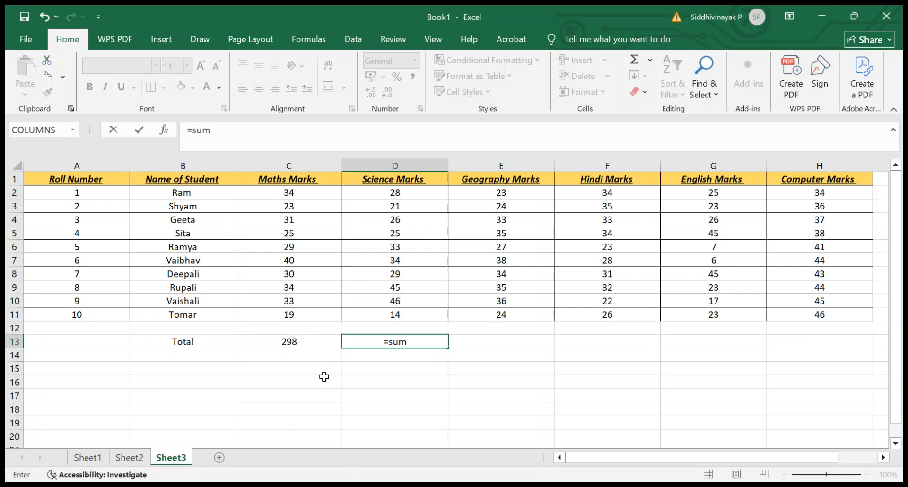
key("Tab")
key("Up")
key("Up")
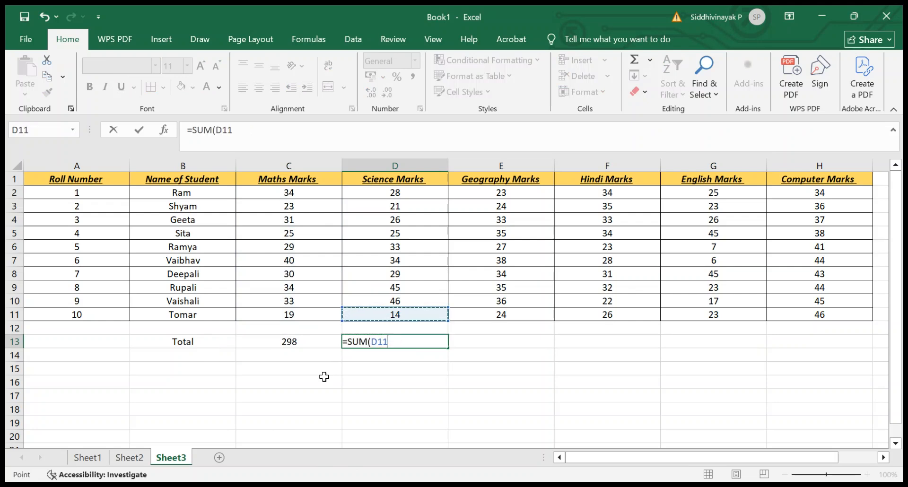
key("Down")
key("shift+Up")
key("shift+Up")
key("shift+Up")
key("shift+Up")
key("shift+Up")
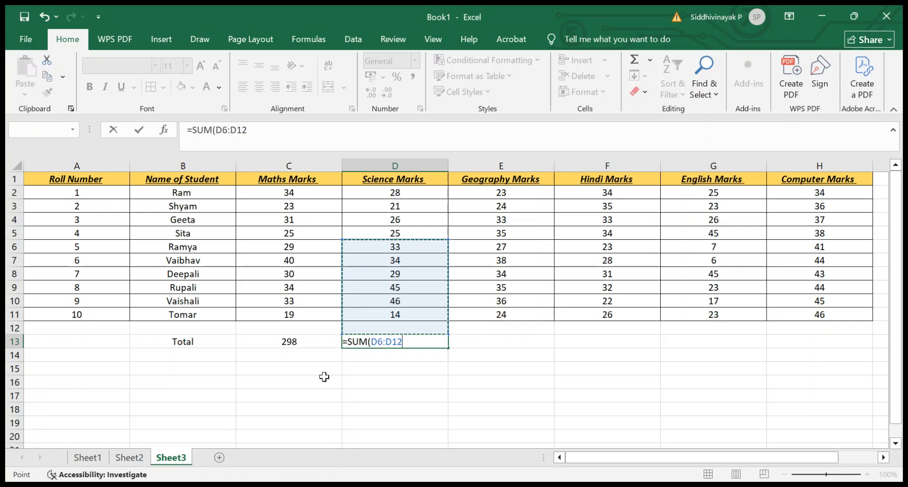
key("Up")
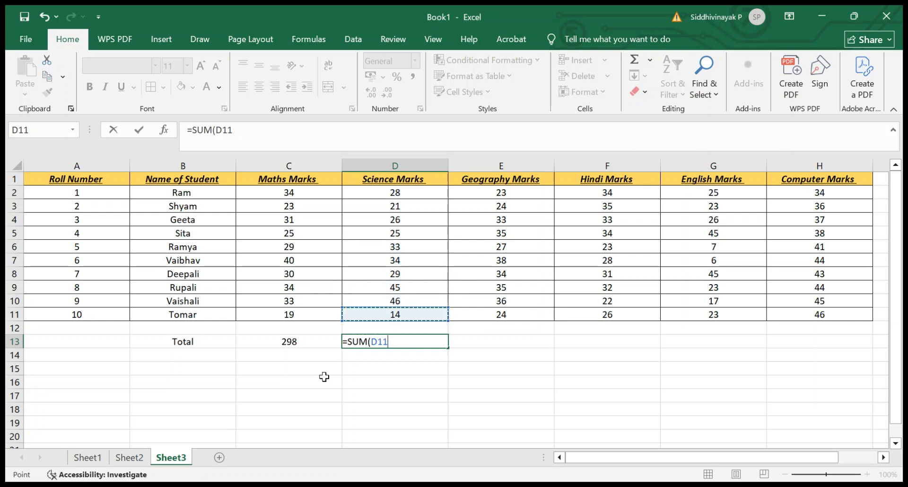
key("shift+Up")
key("shift+Up")
key("shift+Up")
key("shift+Up")
key("shift+Up")
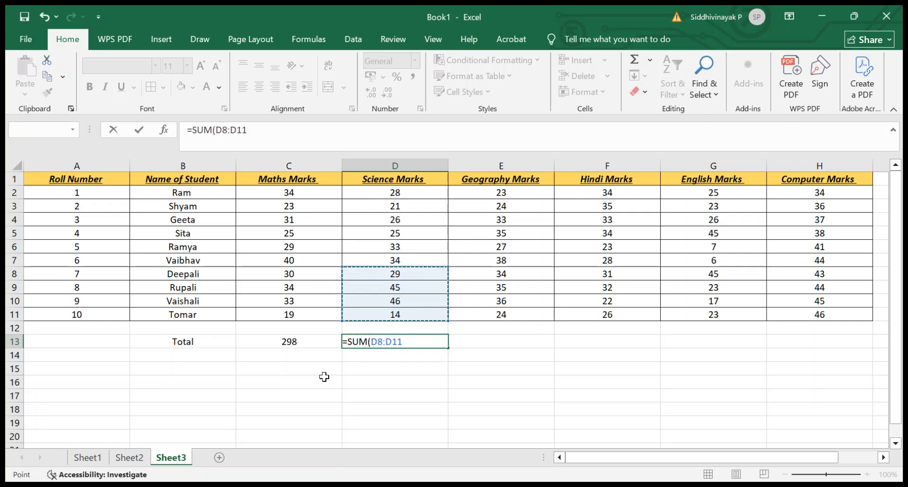
key("shift+Up")
key("shift+Up")
key("shift+Up")
key("shift+Up")
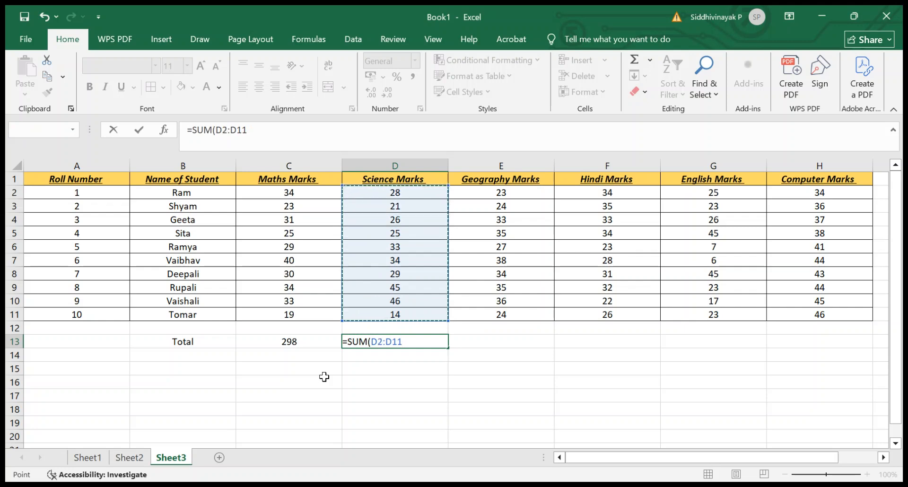
key("Return")
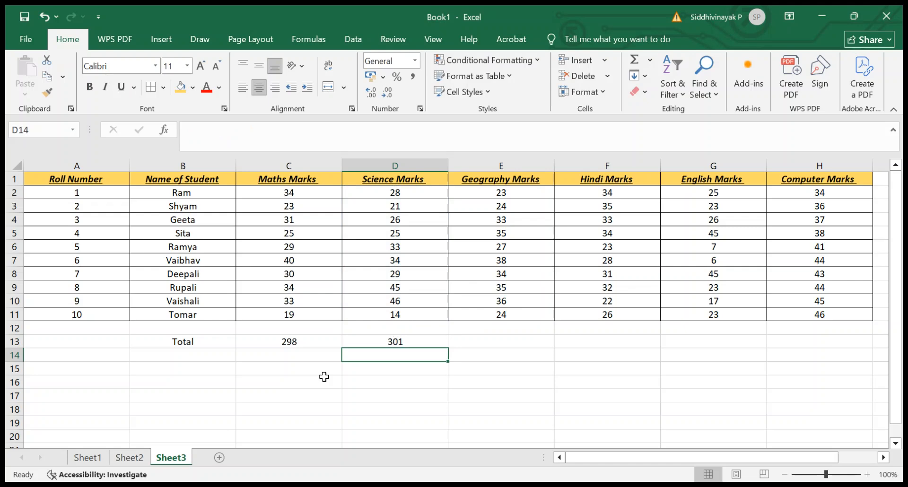
key("Up")
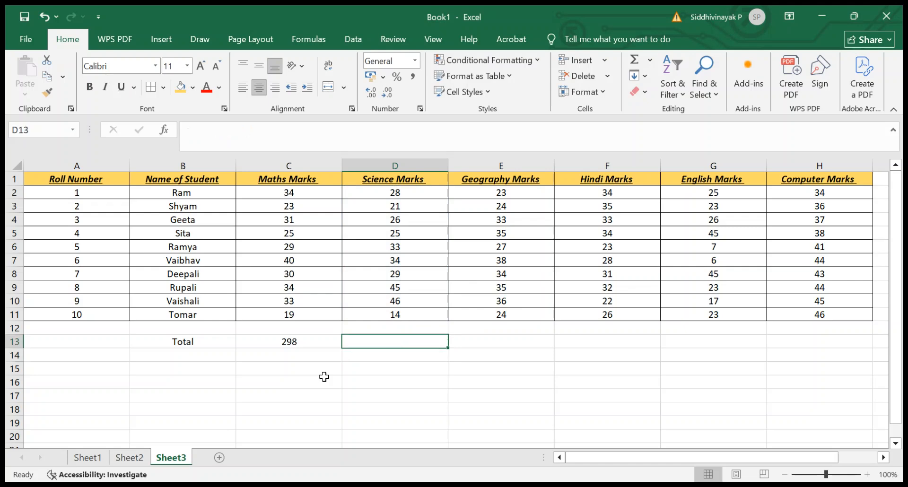
Fill the Maths total formula from C13 rightward through H13 to total every other subject
key("Left")
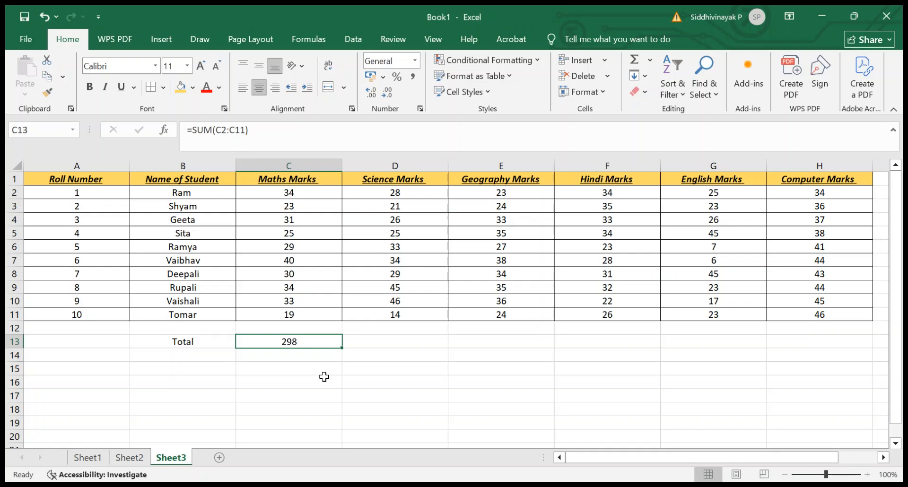
key("shift+Right")
key("shift+Right")
key("shift+Right")
key("shift+Right")
key("shift+Right")
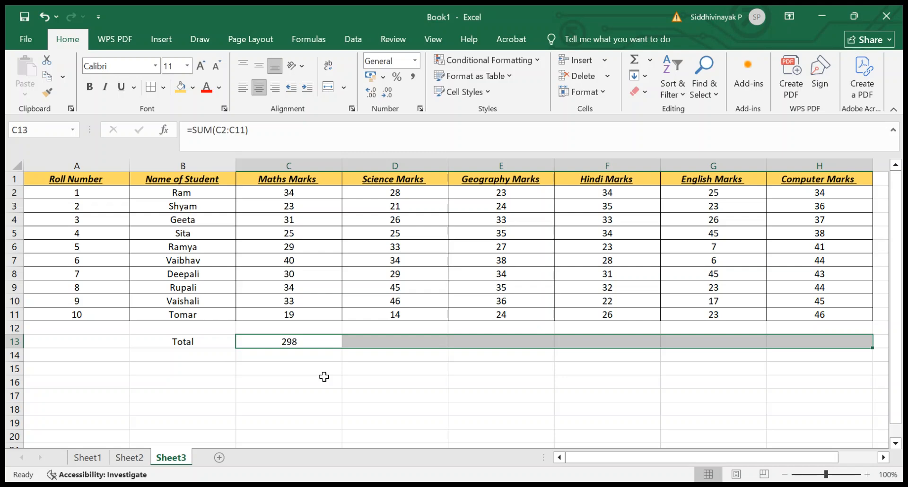
key("ctrl+r")
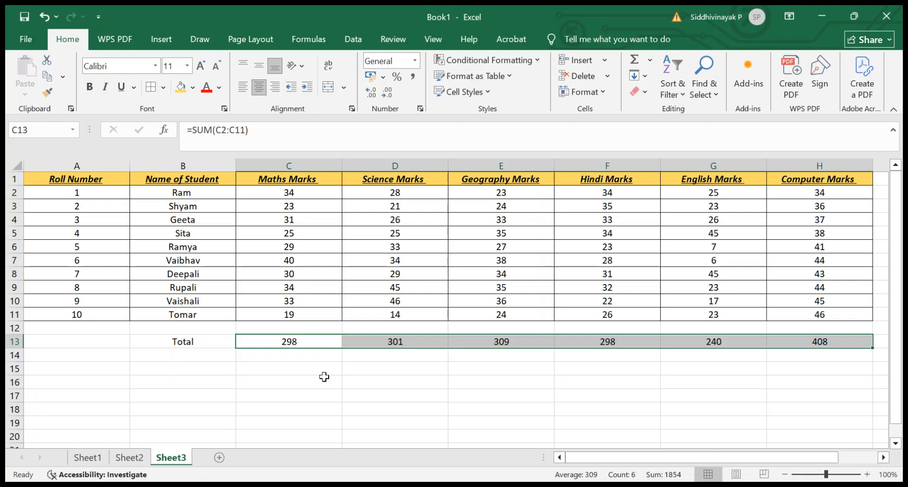
Add the column heading Total in cell I1, beside Computer Marks
scroll(513, 387, "right", 2)
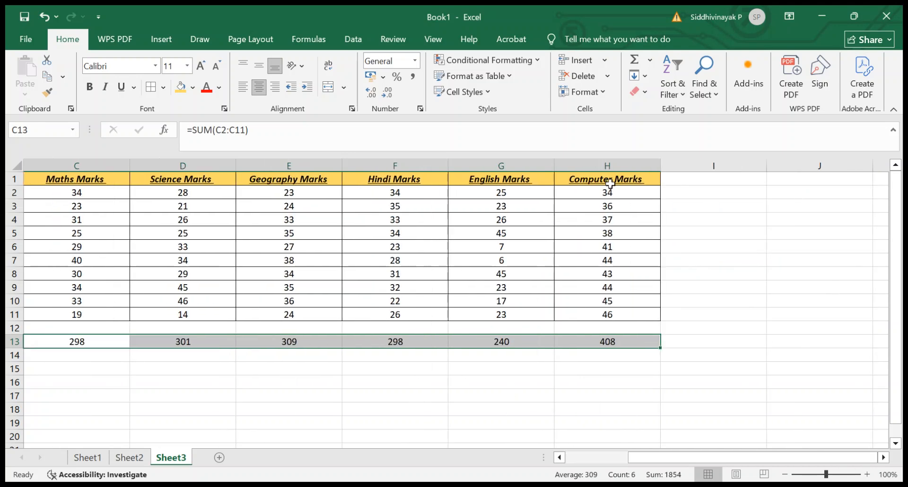
left_click(695, 183)
type("T")
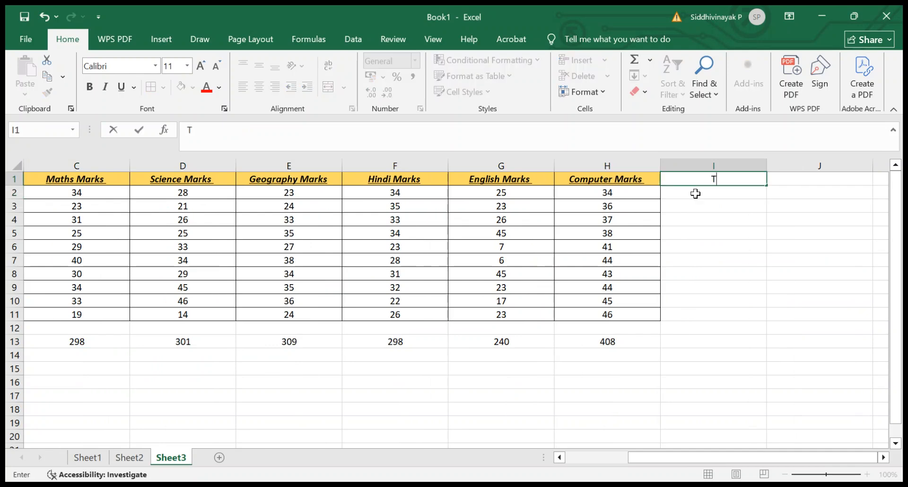
type("otal")
key("Return")
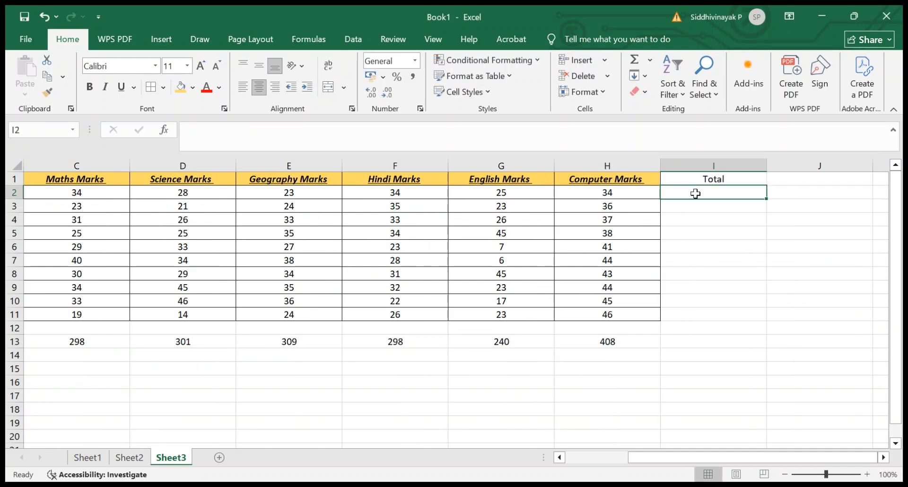
Total the first student's marks in cell I2 with a SUM formula over C2:H2
type("=sum")
key("Tab")
key("Left")
key("Left")
key("Right")
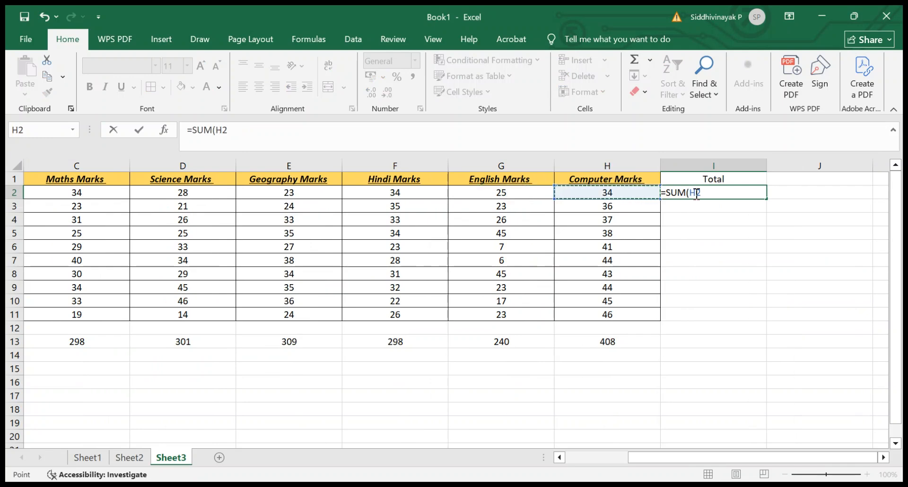
key("shift+Left")
key("shift+Left")
key("shift+Left")
key("shift+Left")
key("shift+Left")
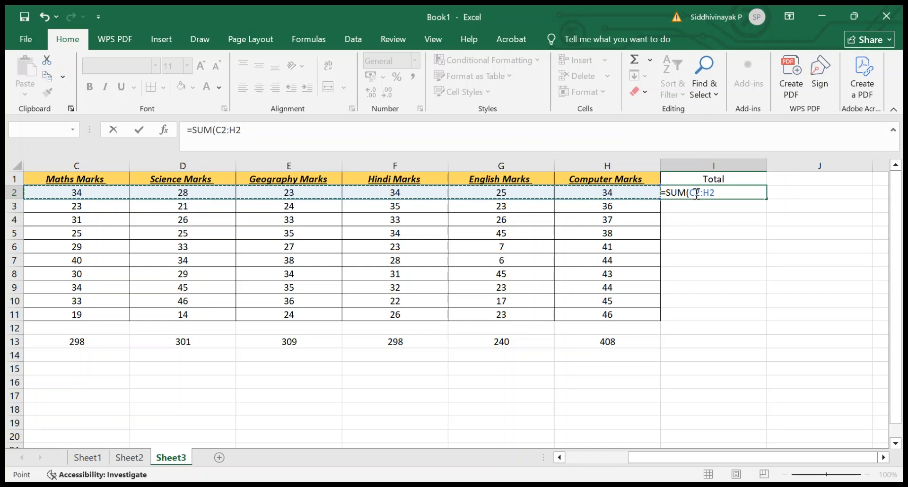
key("shift+Left")
key("shift+Left")
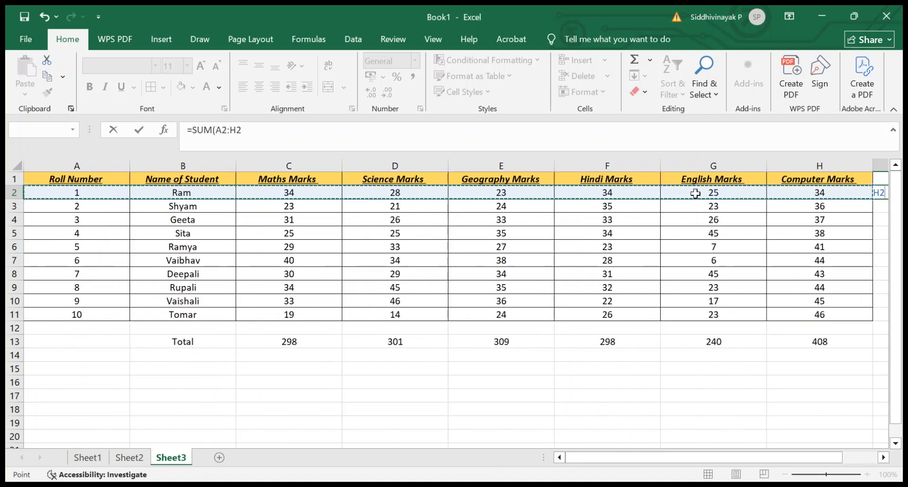
key("shift+Right")
key("shift+Right")
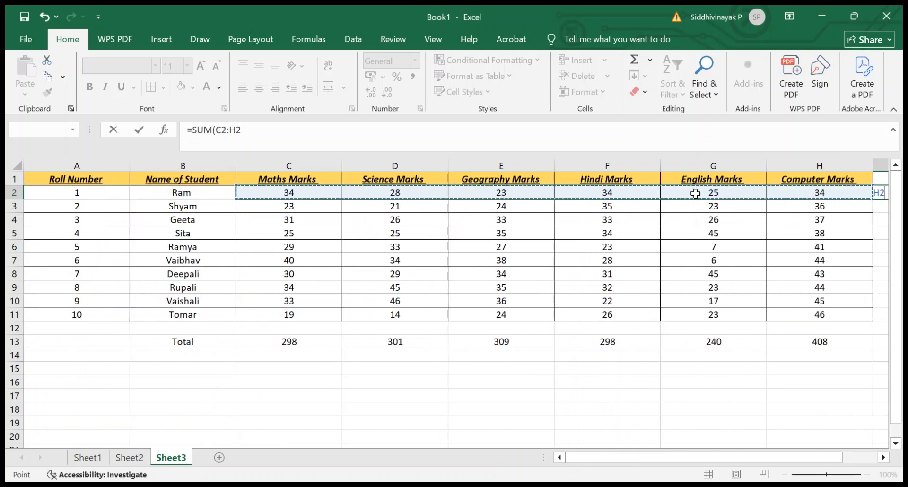
key("Return")
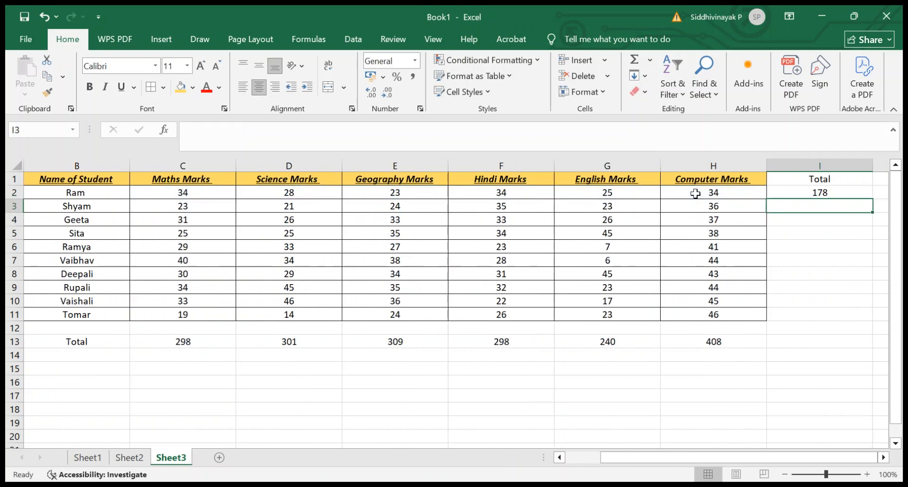
Fill the student total formula from I2 down through I11 for all remaining students
key("Up")
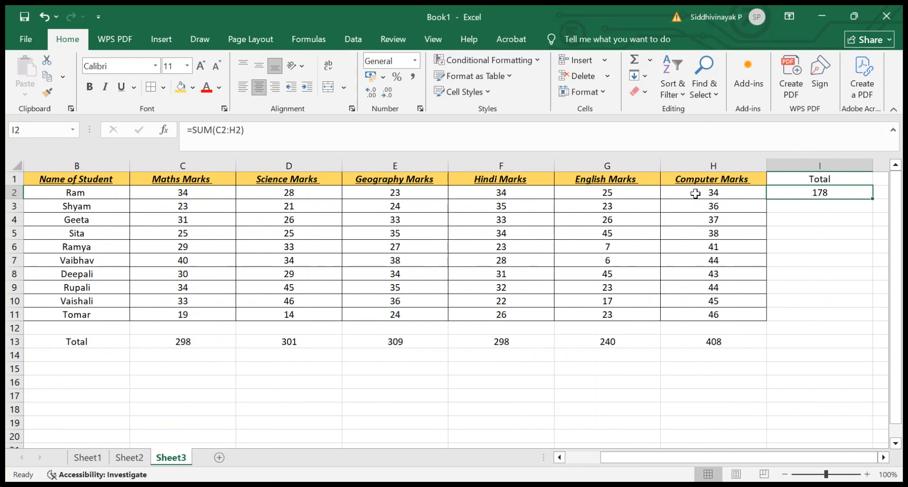
key("shift+Down")
key("shift+Down")
key("shift+Down")
key("shift+Down")
key("shift+Down")
key("shift+Down")
key("shift+Down")
key("shift+Down")
key("shift+Down")
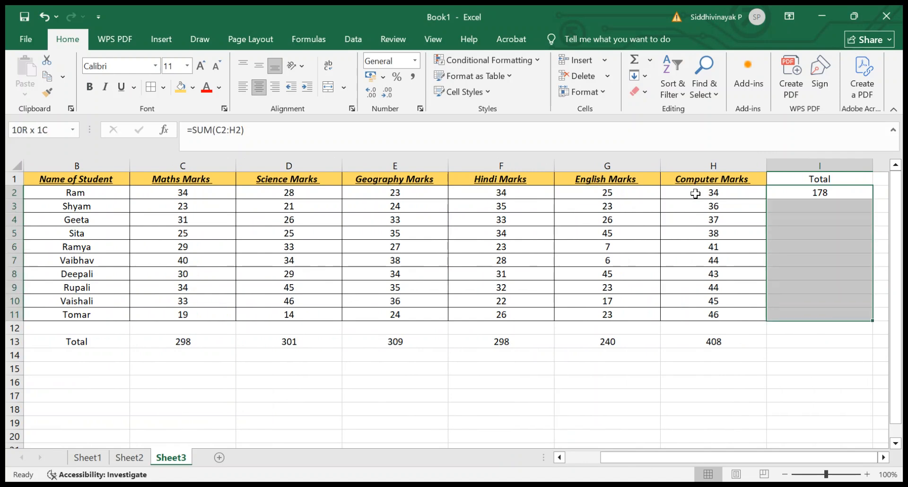
key("ctrl+d")
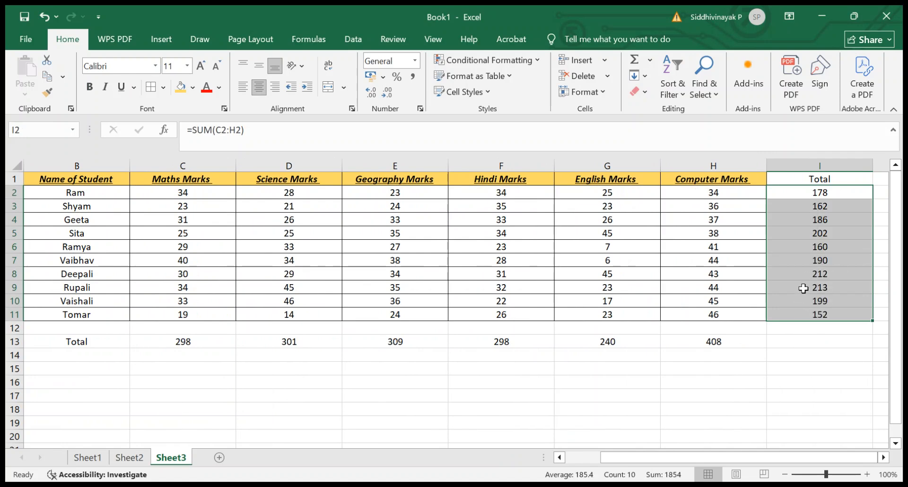
left_click(192, 342)
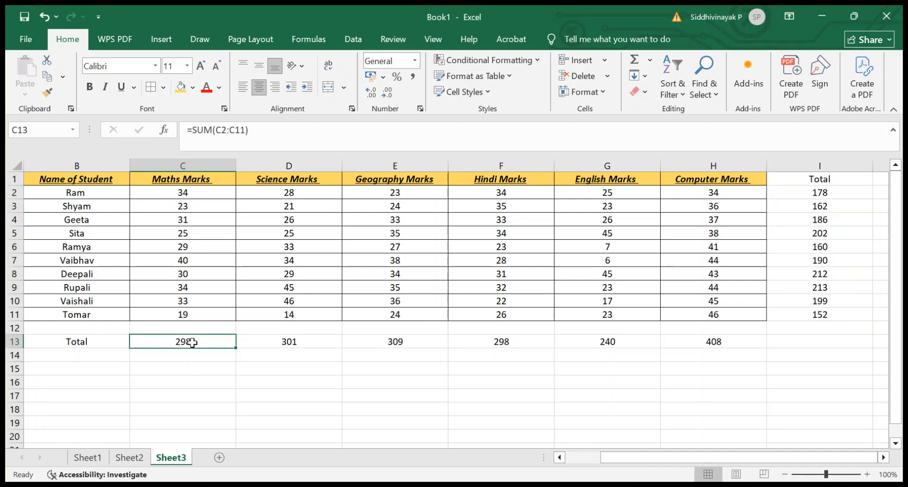
Select the subject totals in C13:H13 on Sheet3 to review the marks summed for each subject
key("shift+Right")
key("shift+Right")
key("shift+Right")
key("shift+Right")
key("shift+Right")
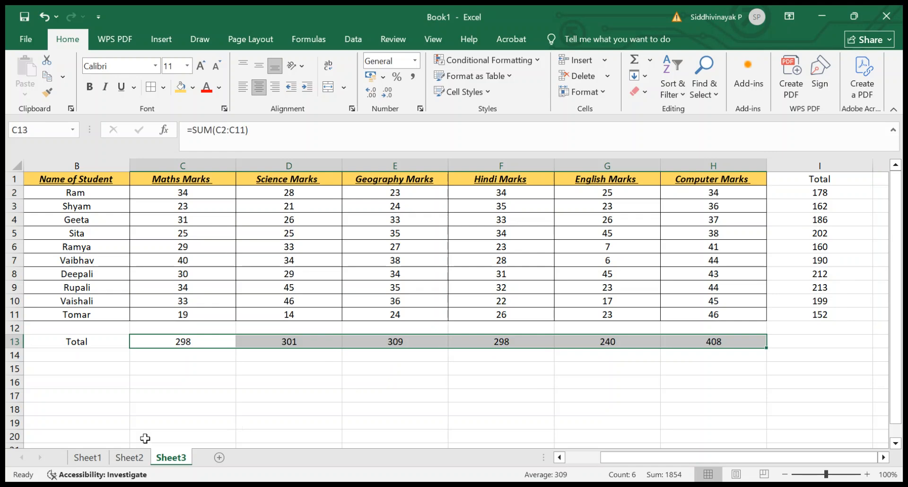
Compare the student totals in column E of Sheet1 with the subject totals in row 14 of Sheet2
left_click(120, 459)
left_click(80, 456)
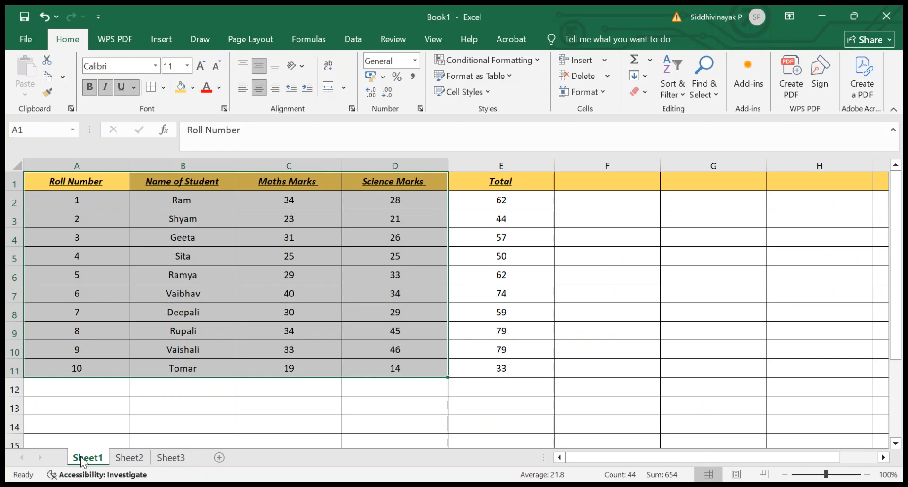
left_click(492, 201)
left_click_drag(492, 201, 496, 384)
left_click(147, 463)
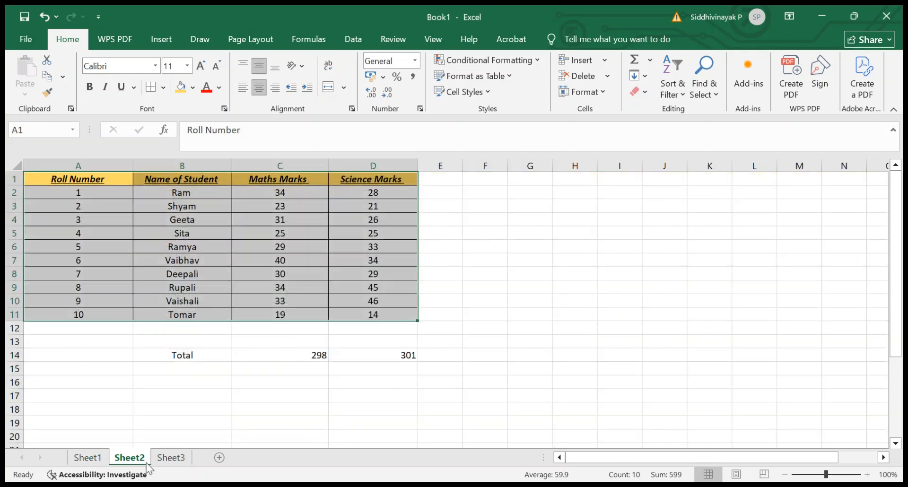
left_click_drag(168, 354, 376, 361)
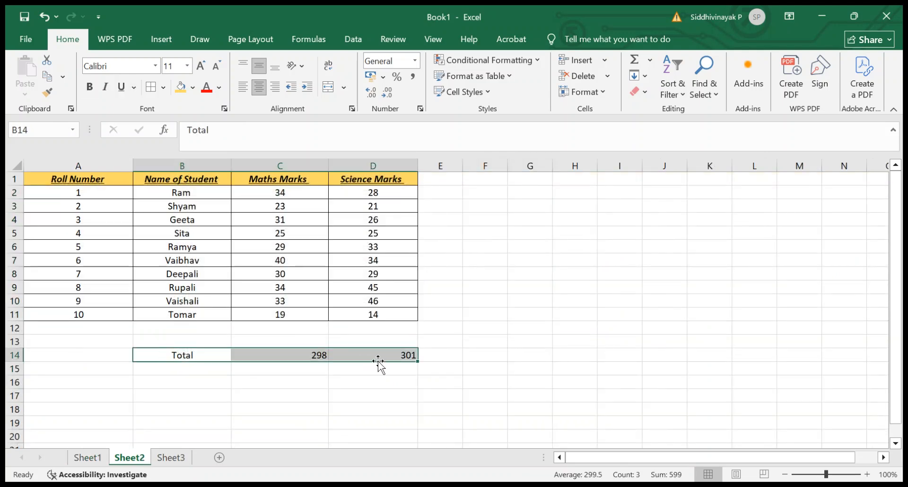
Return to Sheet3 and review the student totals in column I and the subject totals in C13:H13
left_click(175, 456)
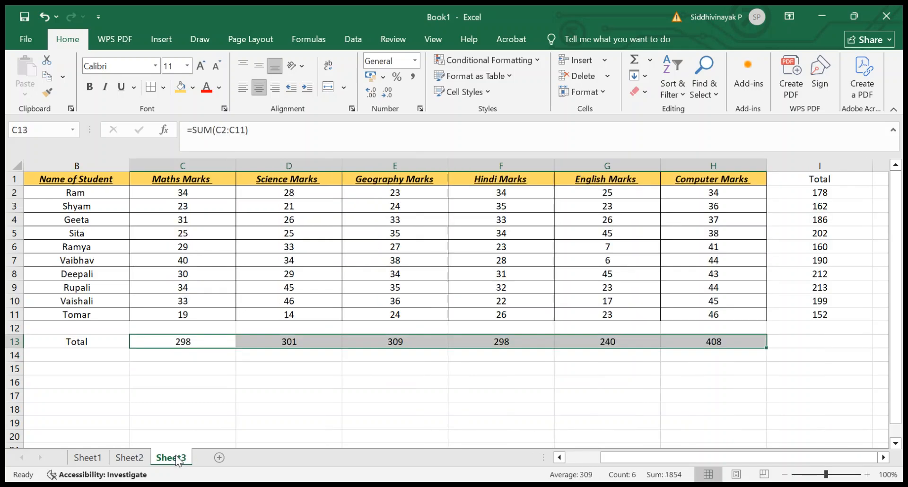
left_click(375, 367)
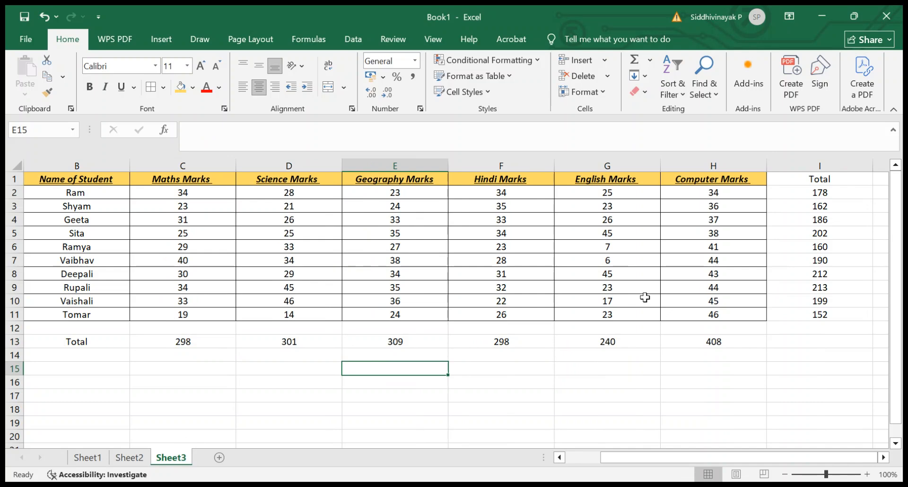
left_click_drag(833, 192, 833, 317)
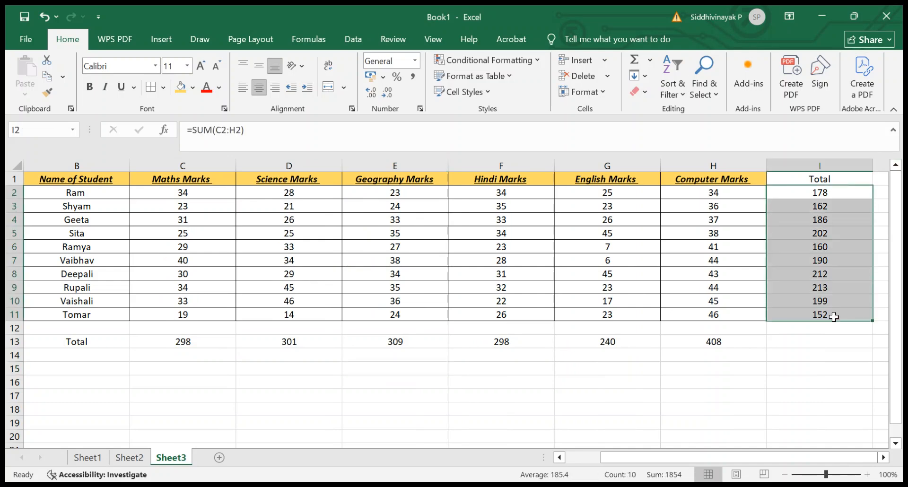
left_click_drag(185, 341, 729, 340)
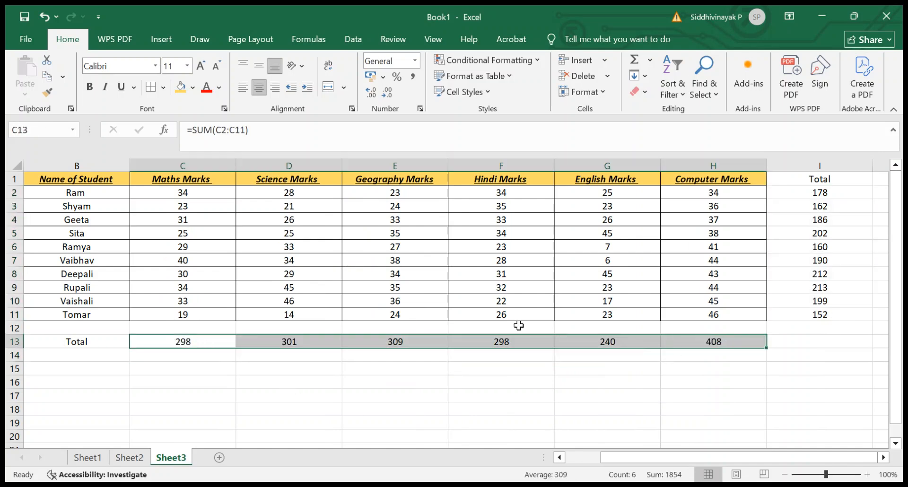
left_click_drag(820, 206, 831, 309)
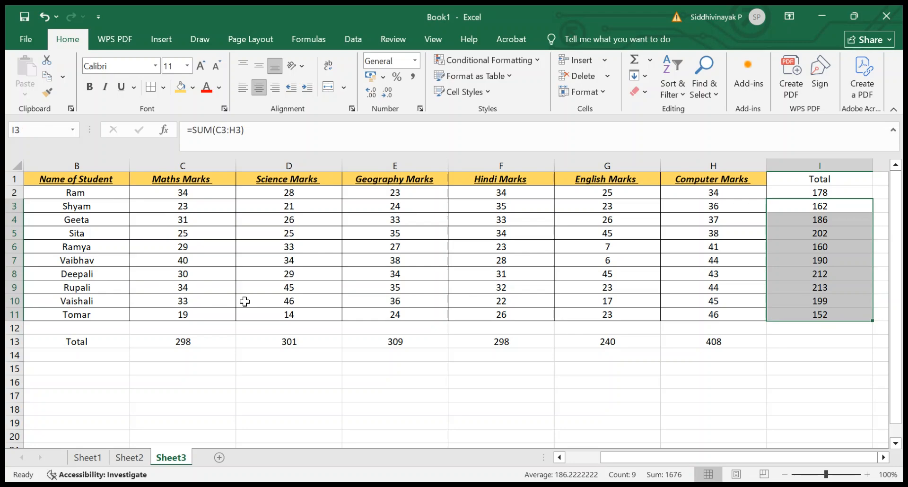
Bring up the save locations for the workbook, and go back to Sheet3 without choosing one
key("ctrl+s")
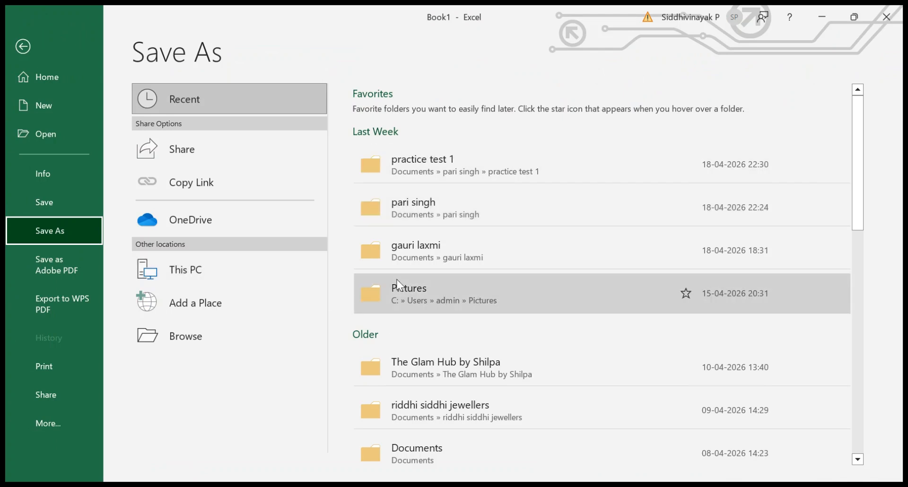
left_click(21, 46)
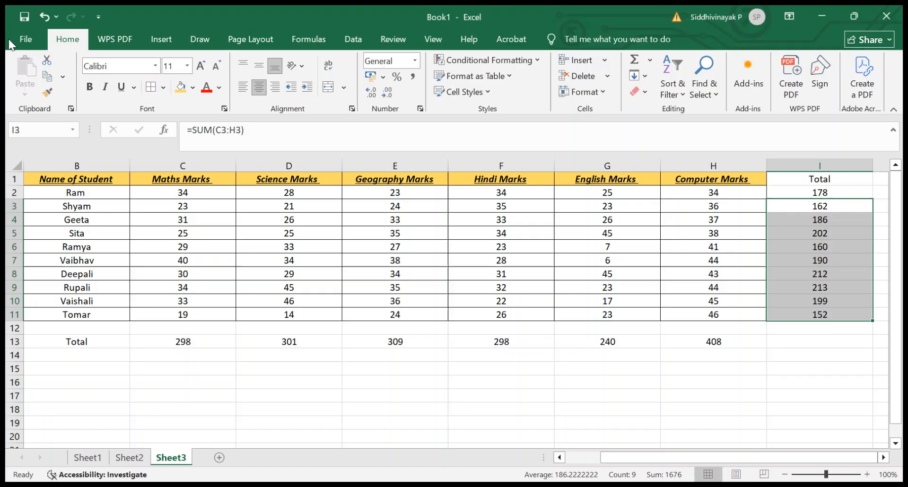